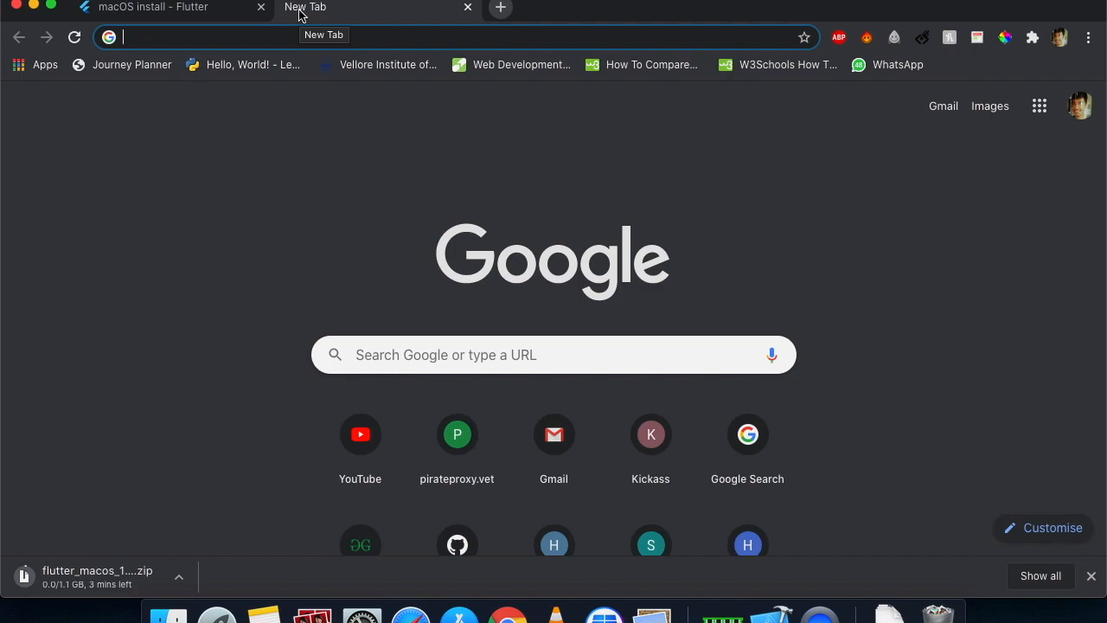
Step: Search Google for android studio and download the Mac installer from the official page, accepting the terms and keeping the file
key(Return)
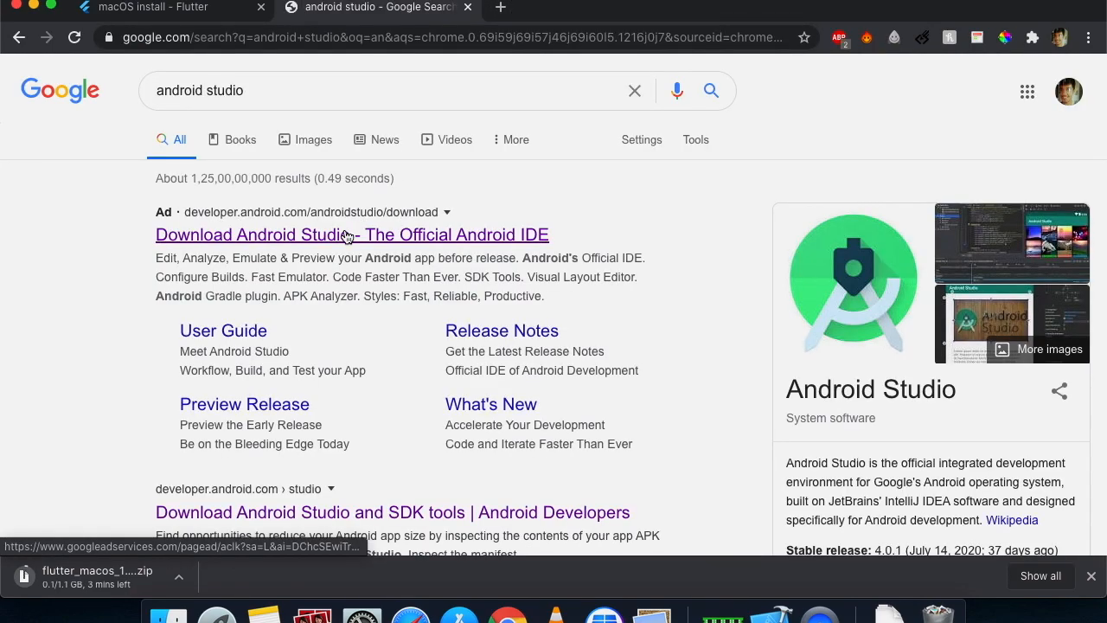
click(346, 237)
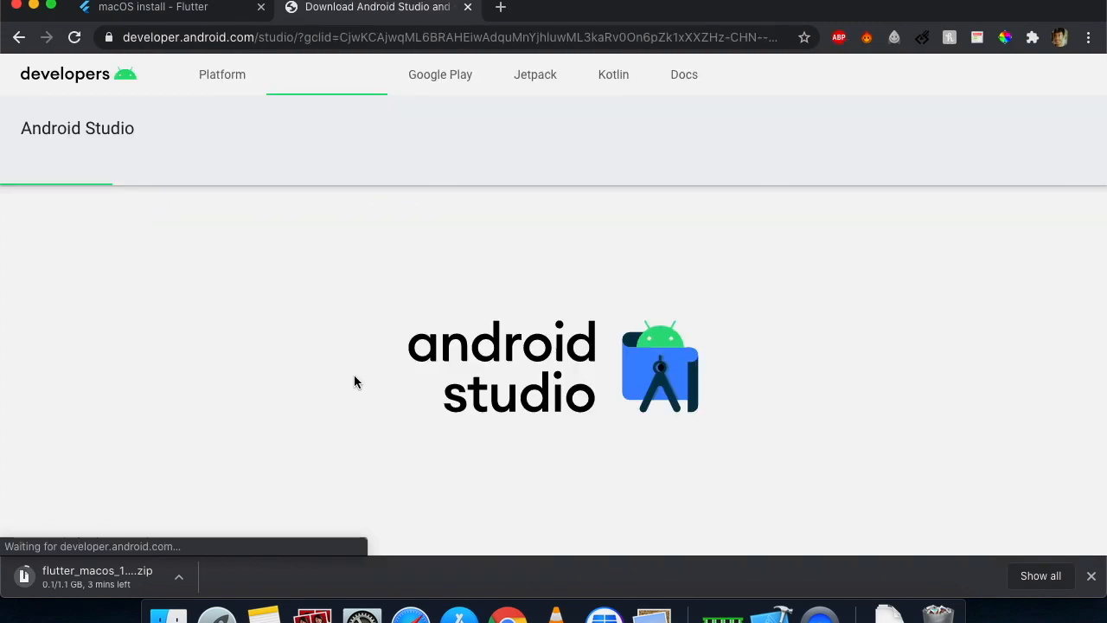
scroll(499, 437, down, 3)
click(574, 393)
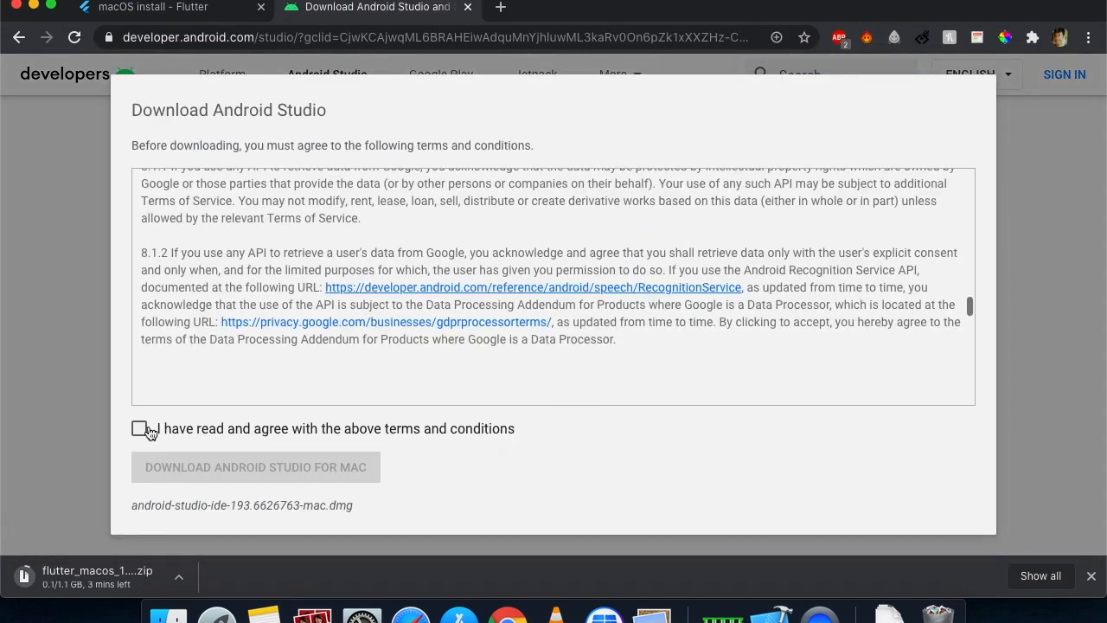
click(143, 429)
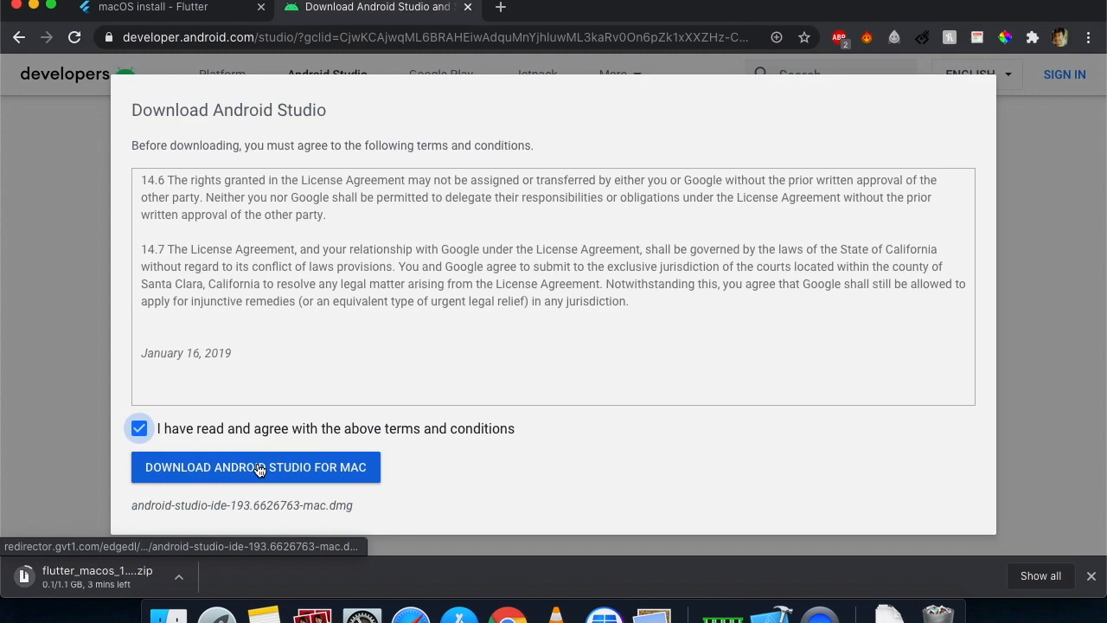
click(257, 467)
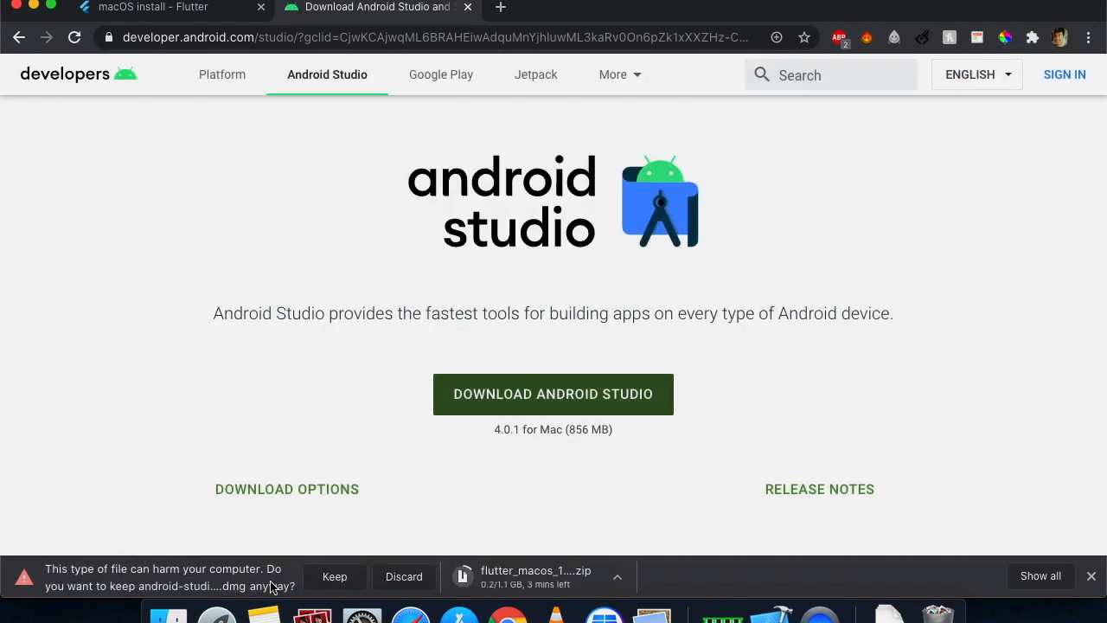
click(335, 576)
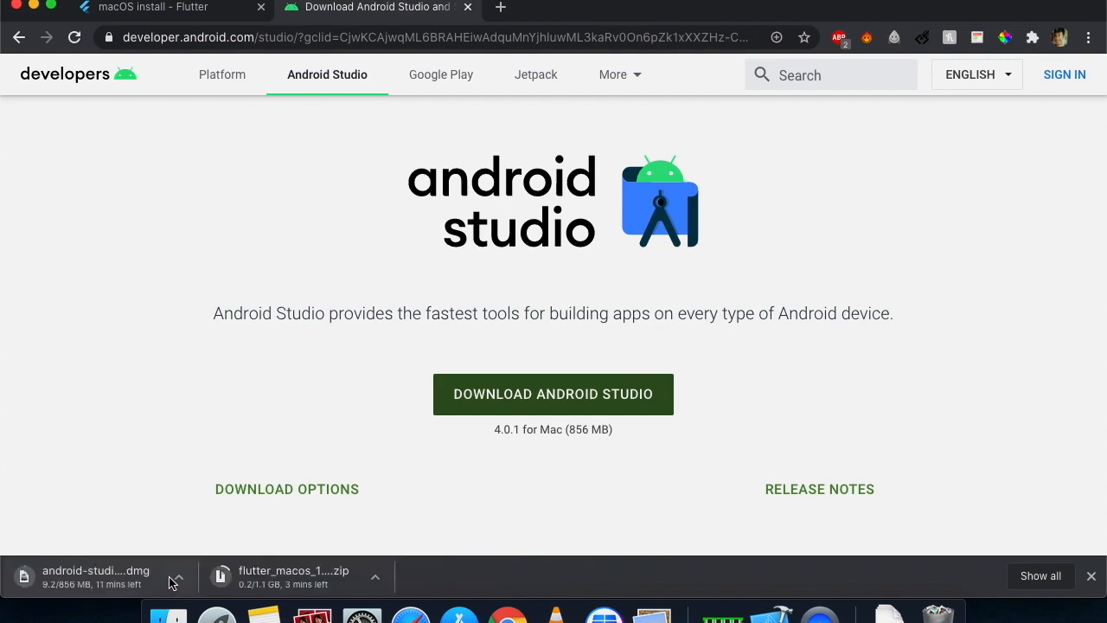
Step: Pause the Android Studio installer download
click(171, 579)
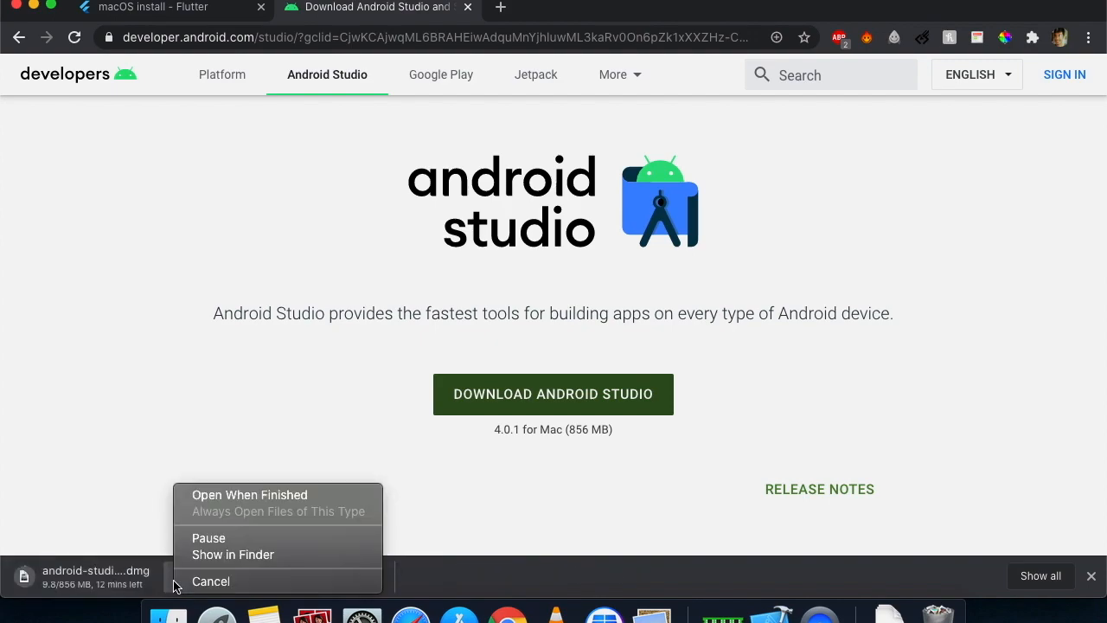
click(208, 538)
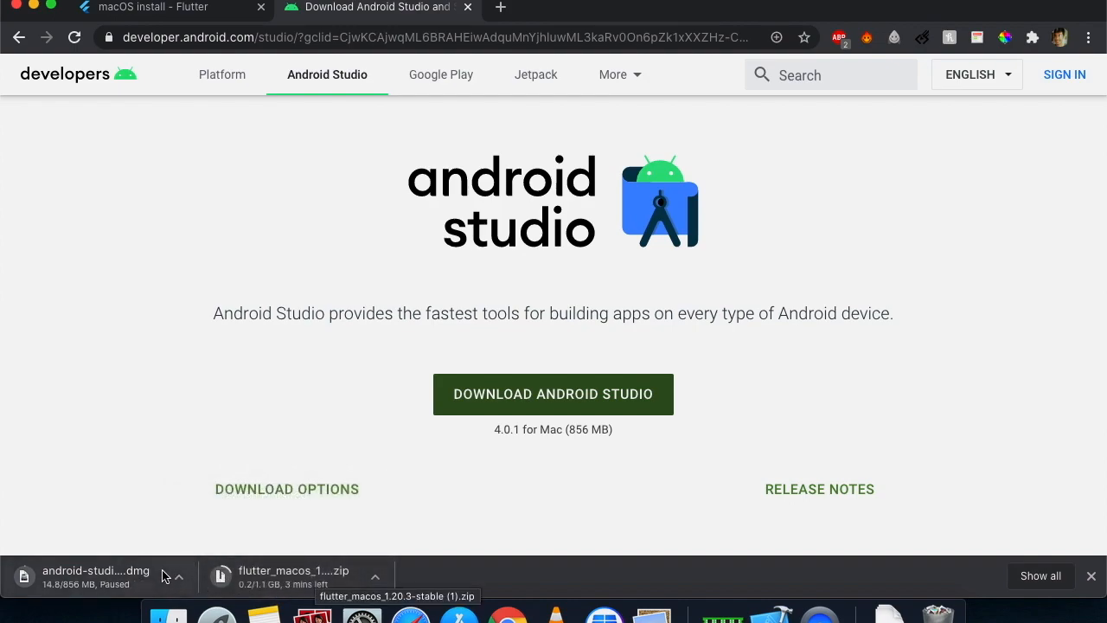
click(192, 586)
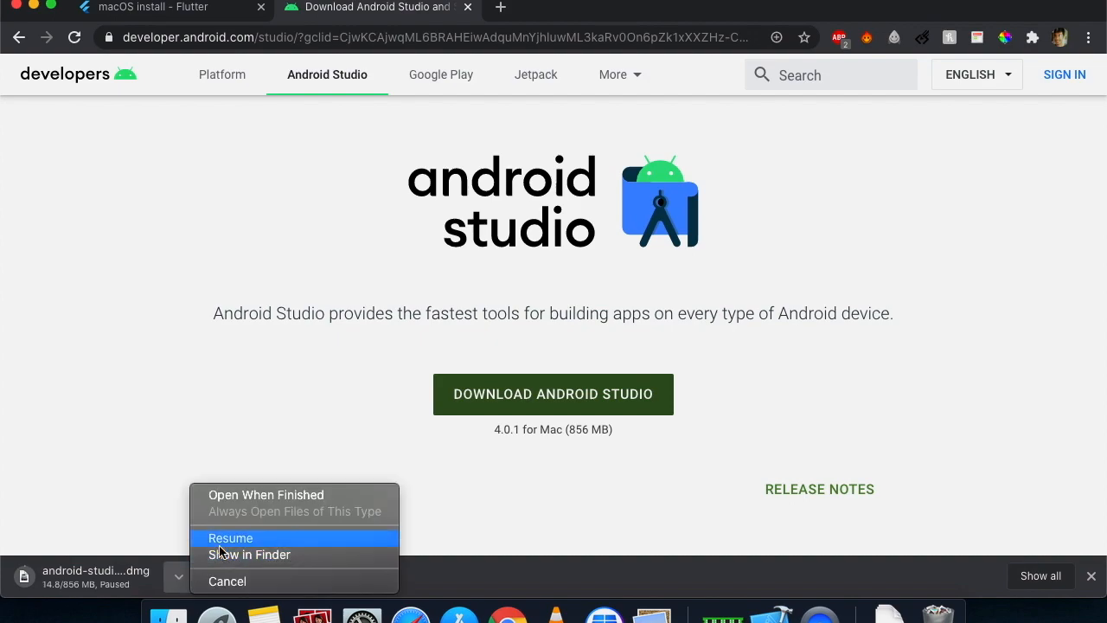
click(103, 474)
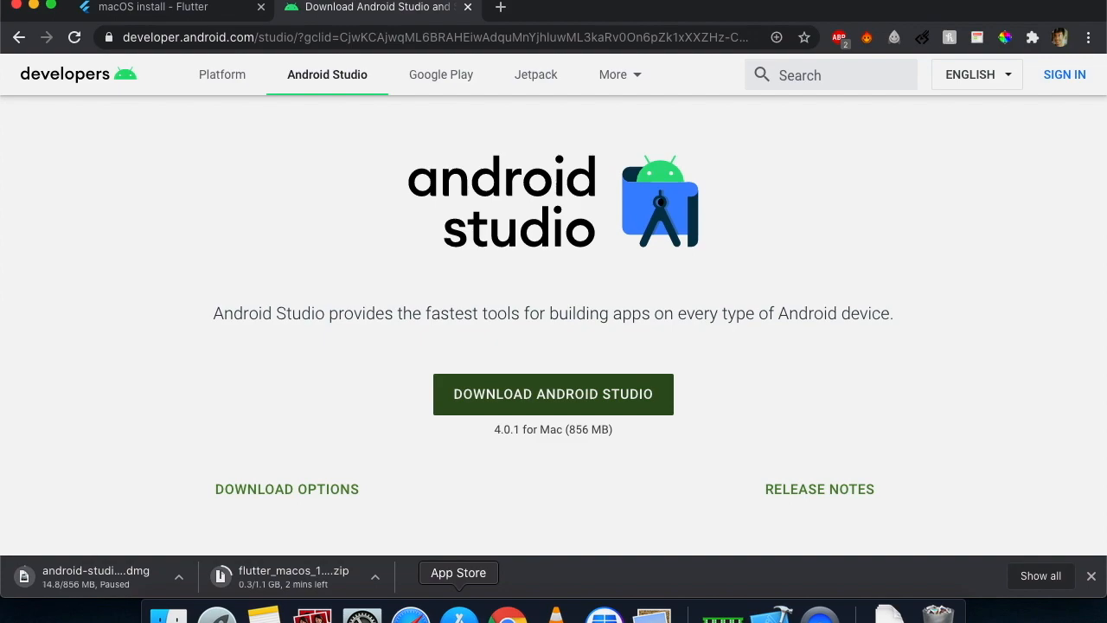
Step: Switch to the App Store and search for xcode
click(459, 613)
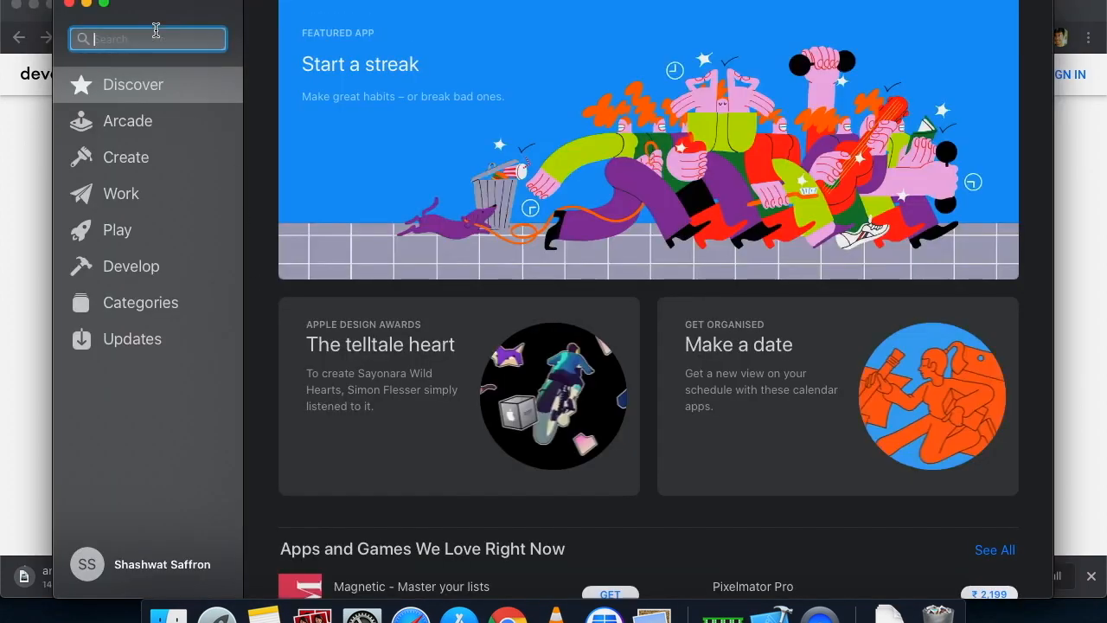
click(155, 31)
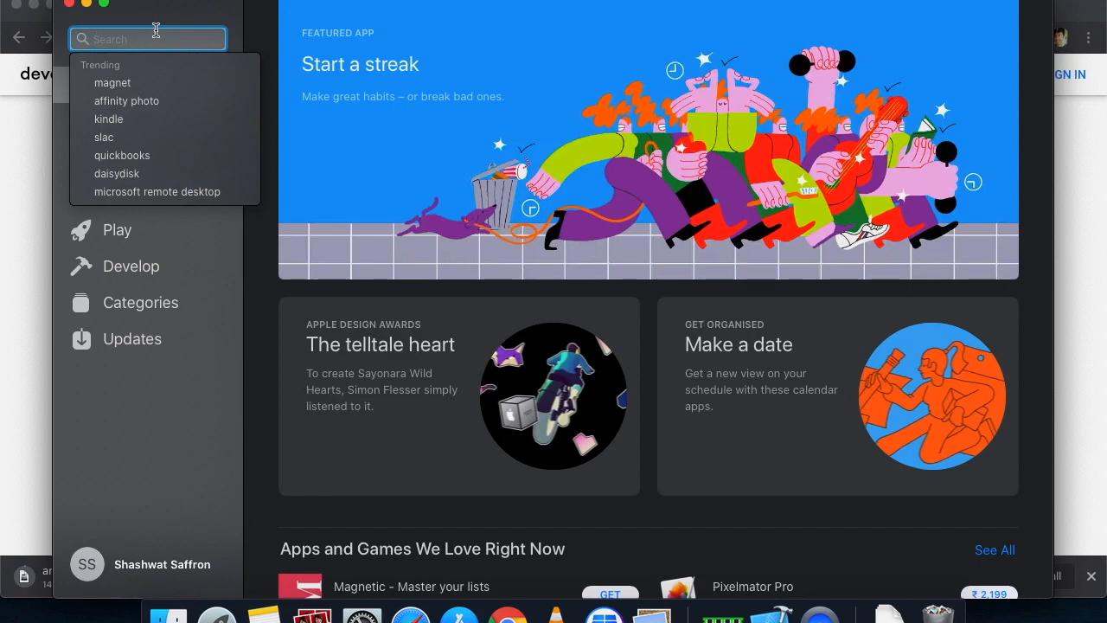
text(xcode)
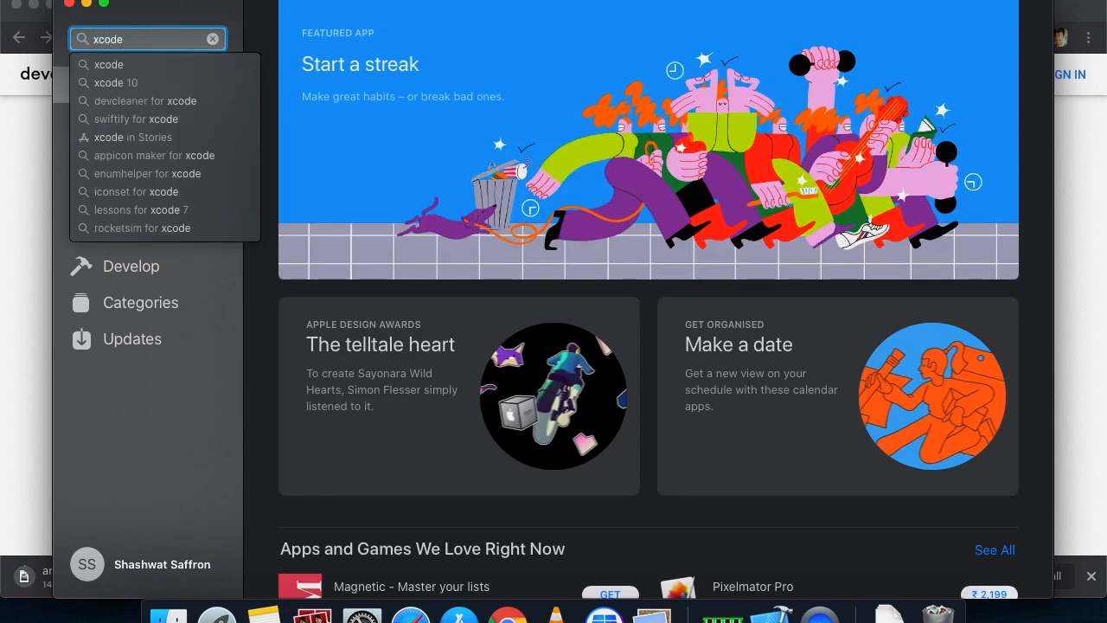
key(Return)
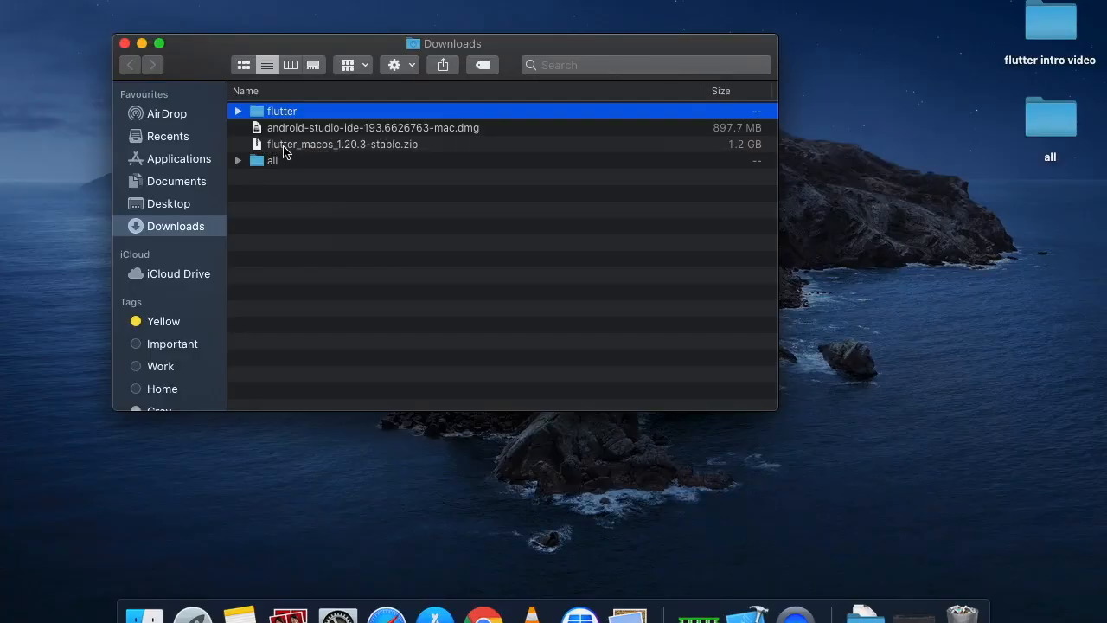
Step: Create a new folder named developer in the home folder
double_click(284, 147)
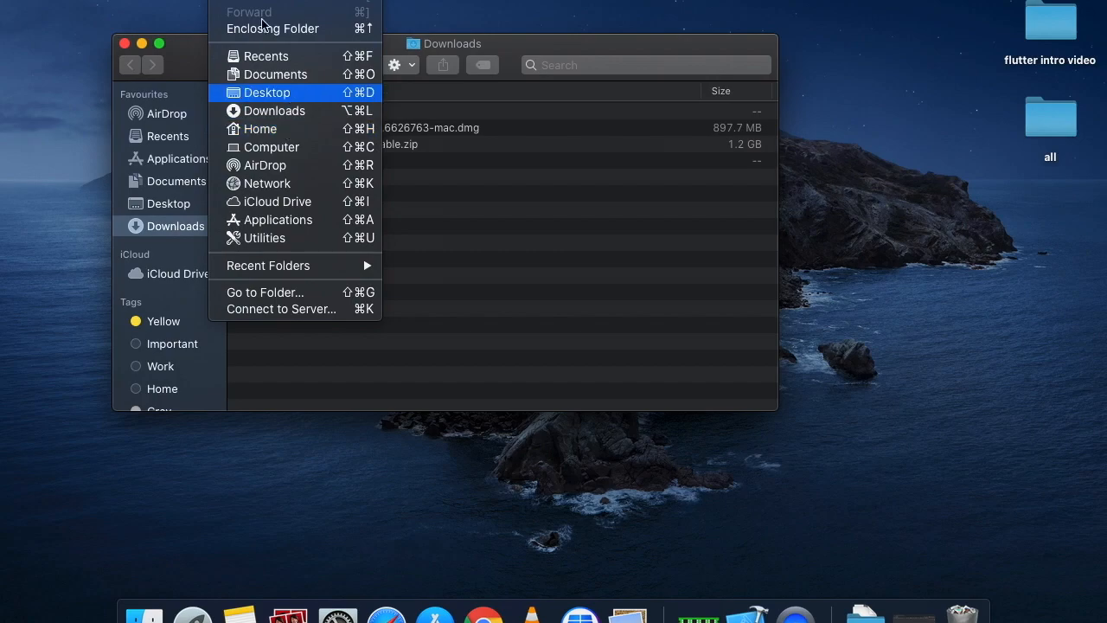
click(260, 129)
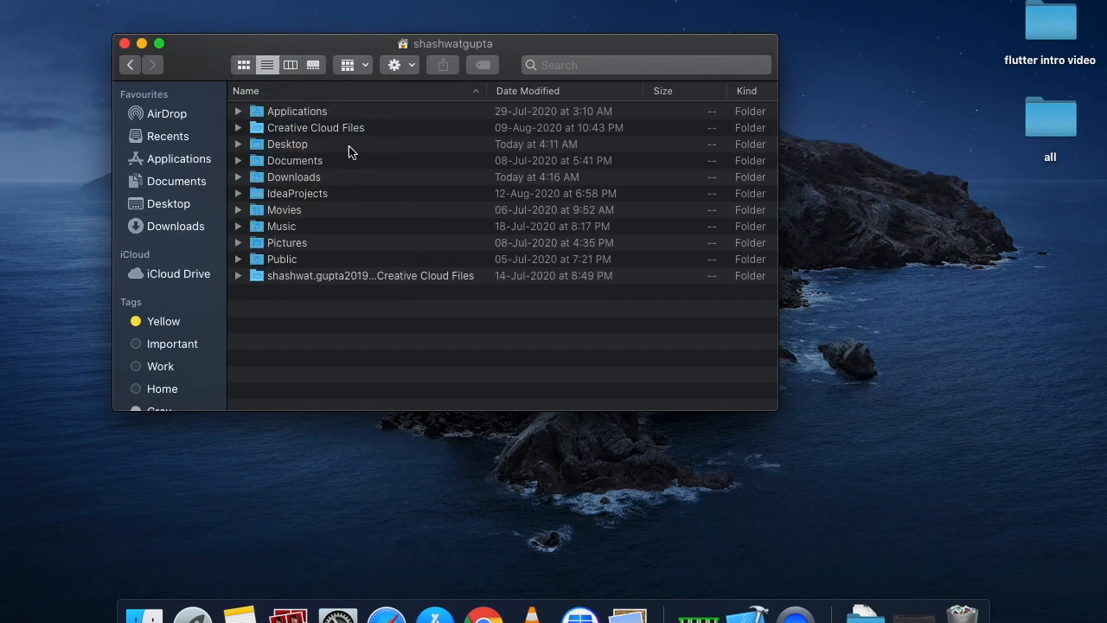
right_click(336, 310)
click(388, 319)
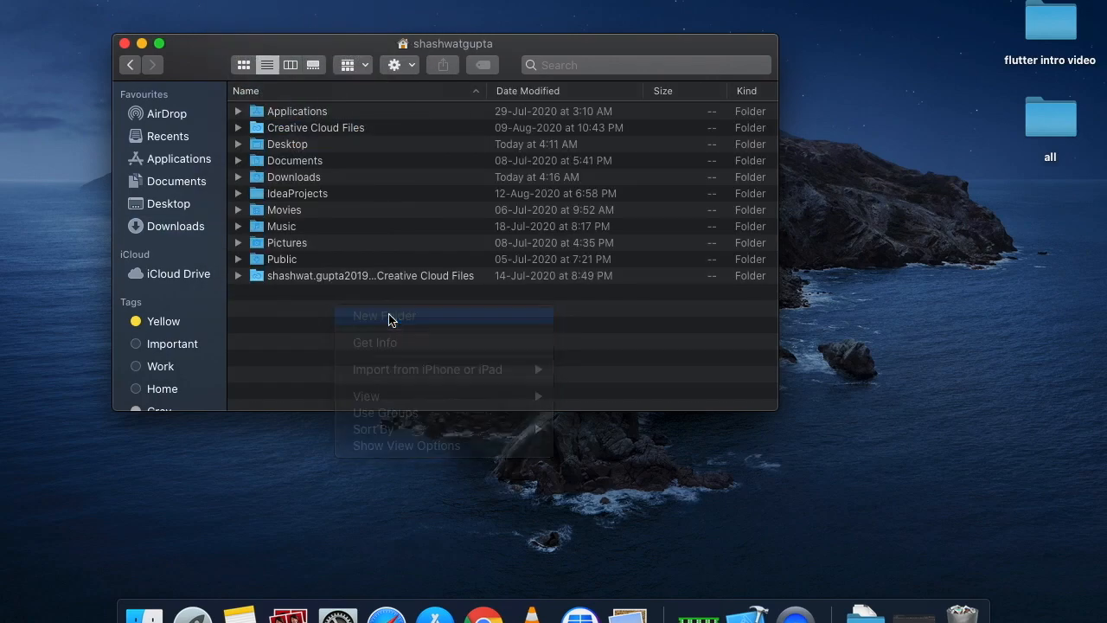
text(de)
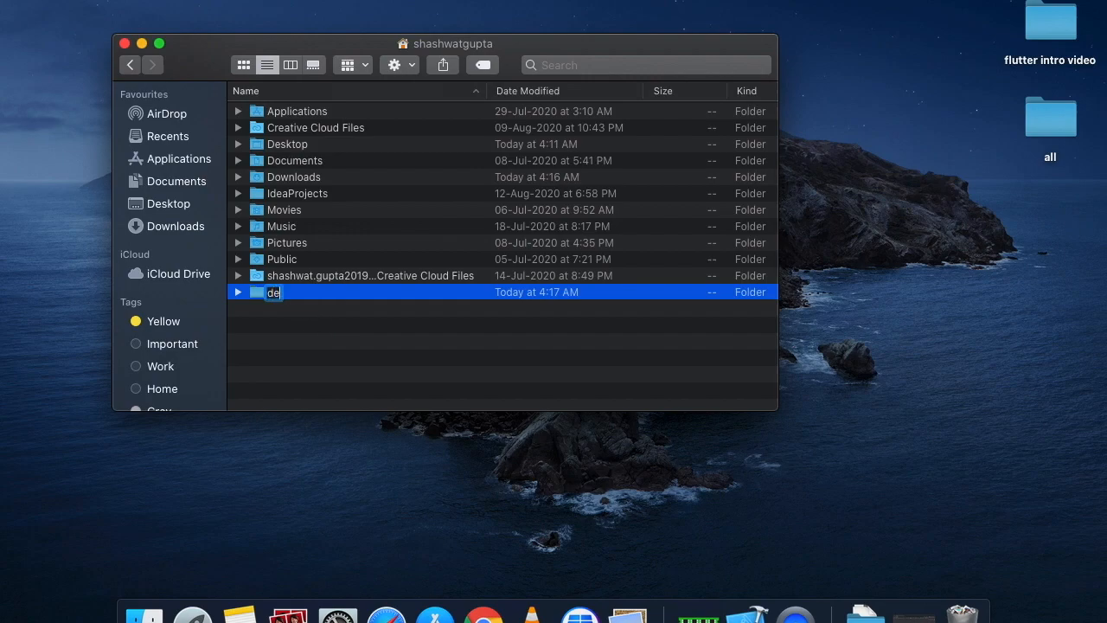
text(veloper)
key(Return)
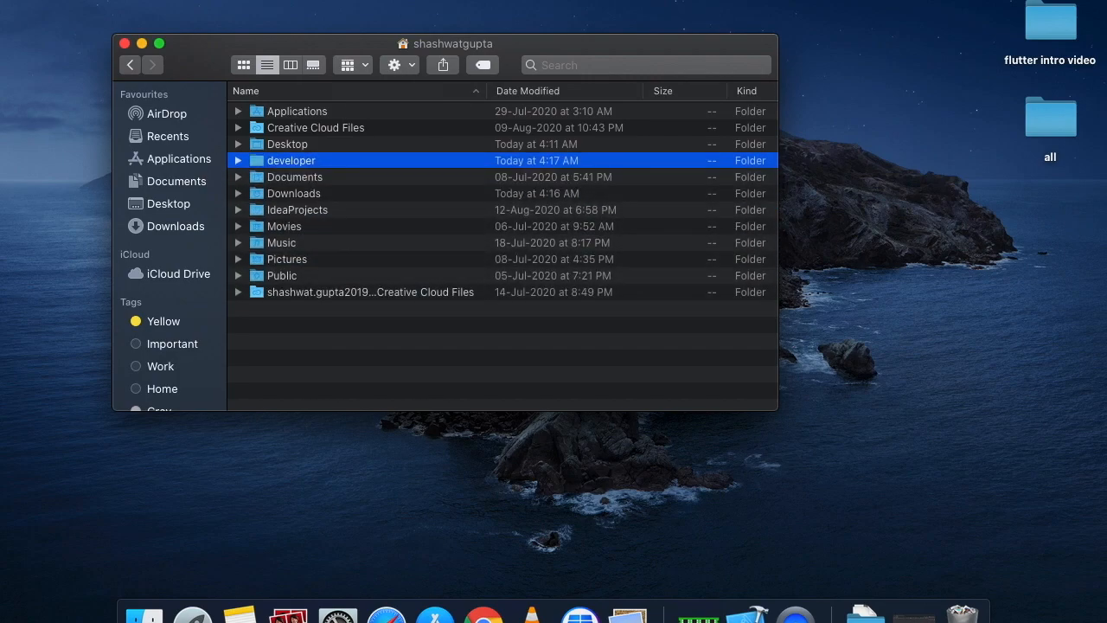
Step: Open the developer folder and move the flutter folder from Downloads into it
double_click(253, 164)
drag(178, 66, 526, 90)
click(865, 612)
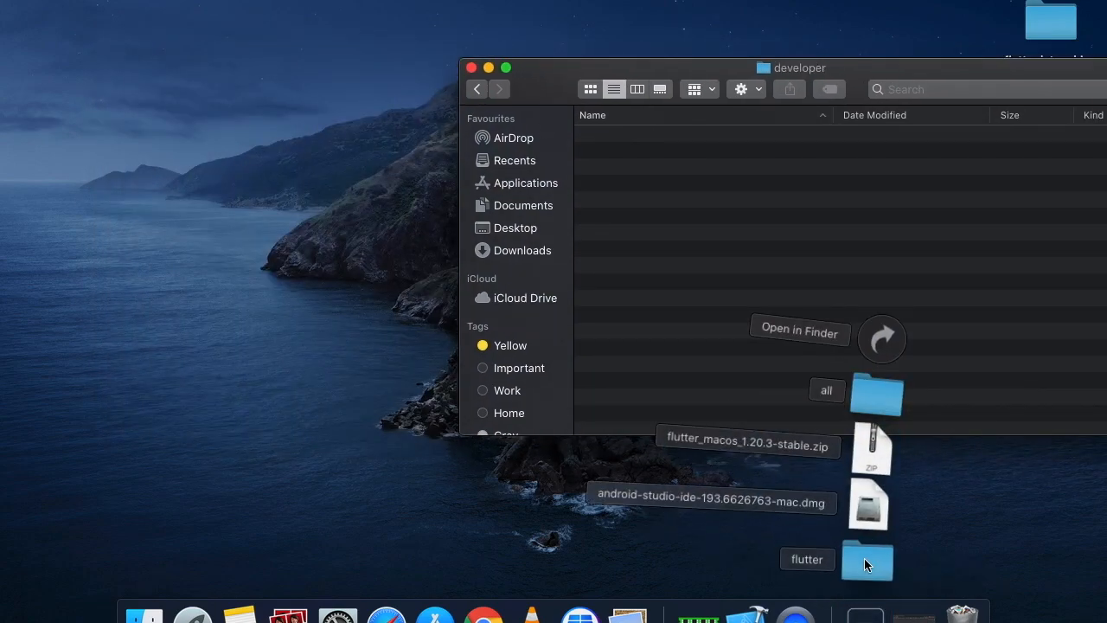
drag(864, 558, 738, 230)
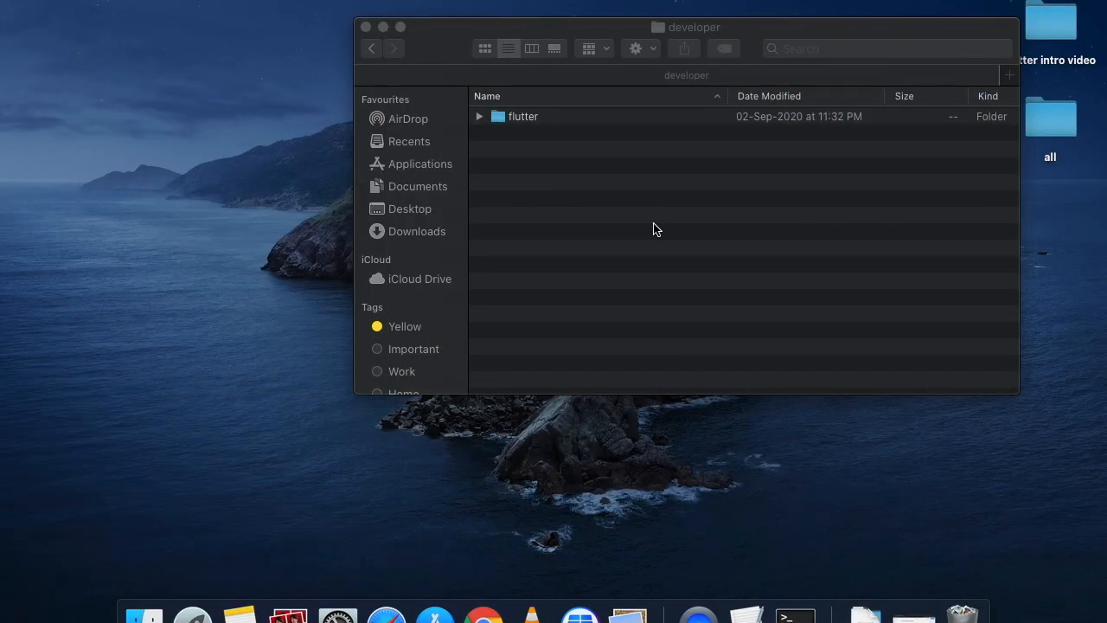
Step: Launch Terminal and open the .zshrc file in vim
key(super+space)
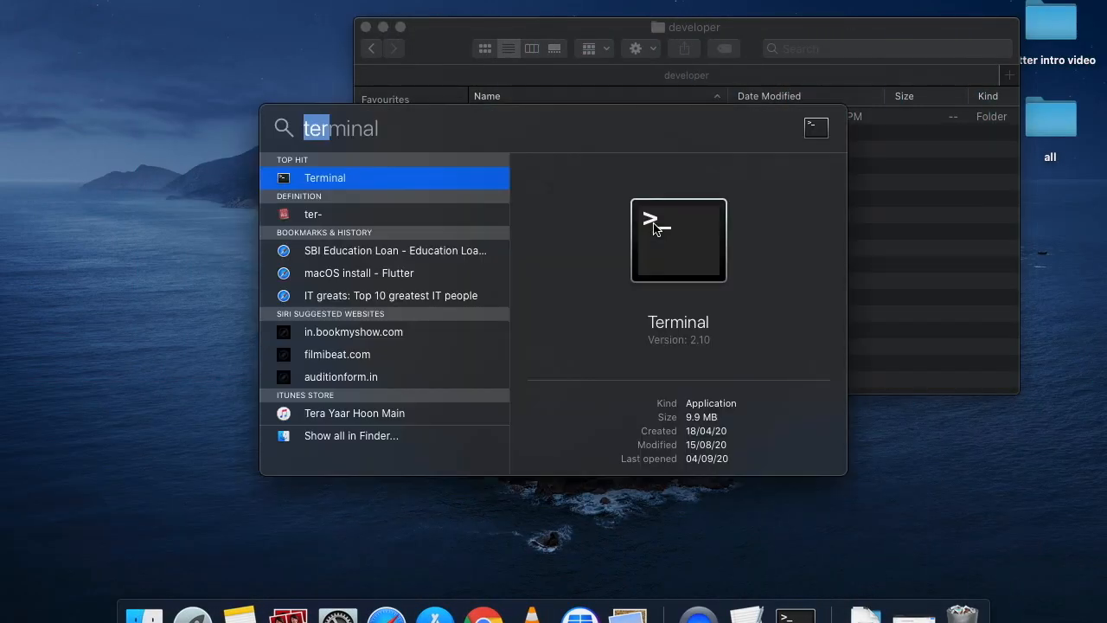
key(Return)
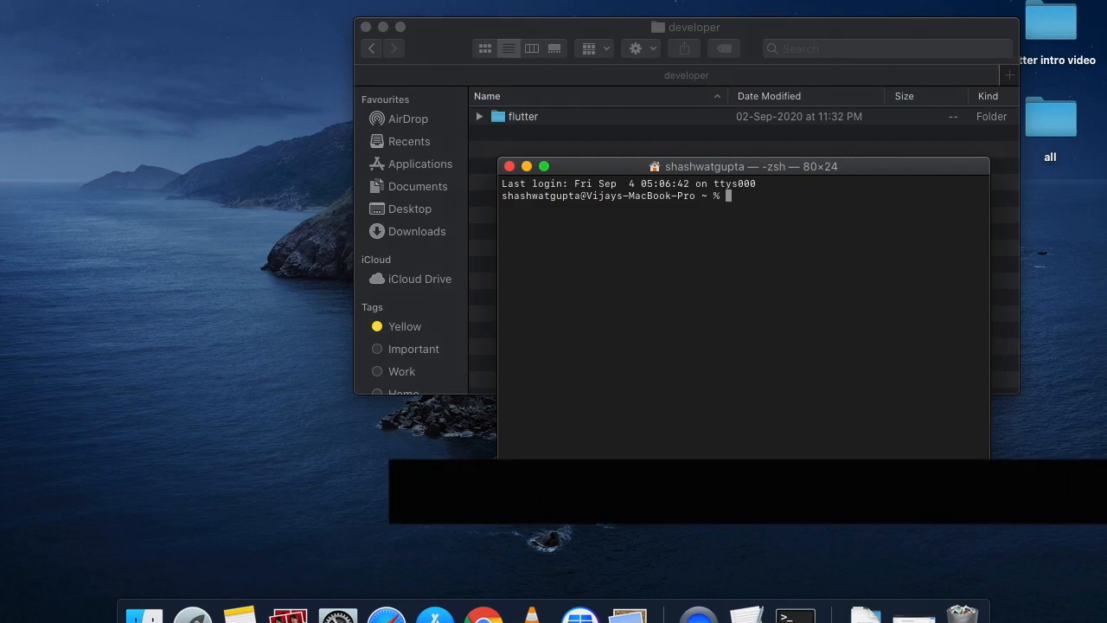
text(vim .zshrc)
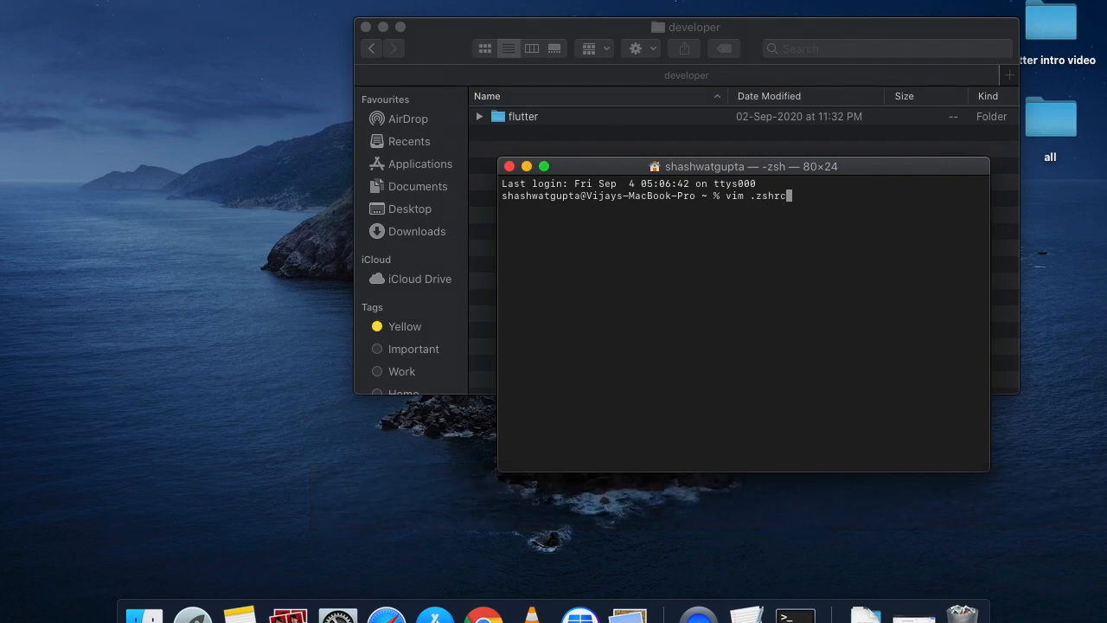
key(Return)
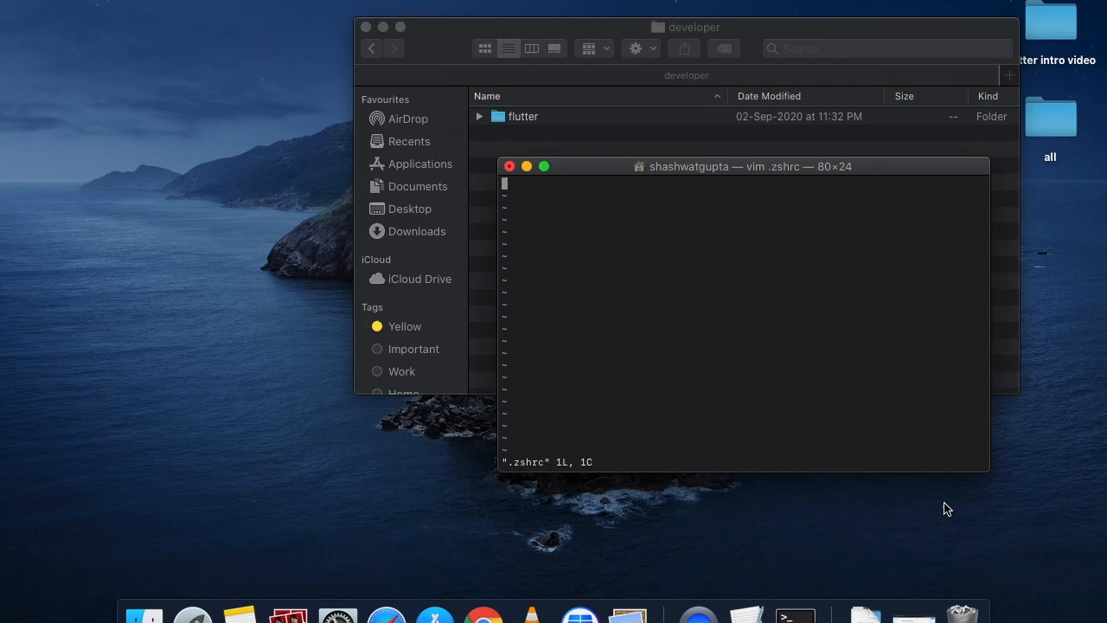
Step: Switch to Chrome and copy export PATH="$PATH: from the path update section of Flutter's macOS install page
click(913, 613)
scroll(552, 291, up, 4)
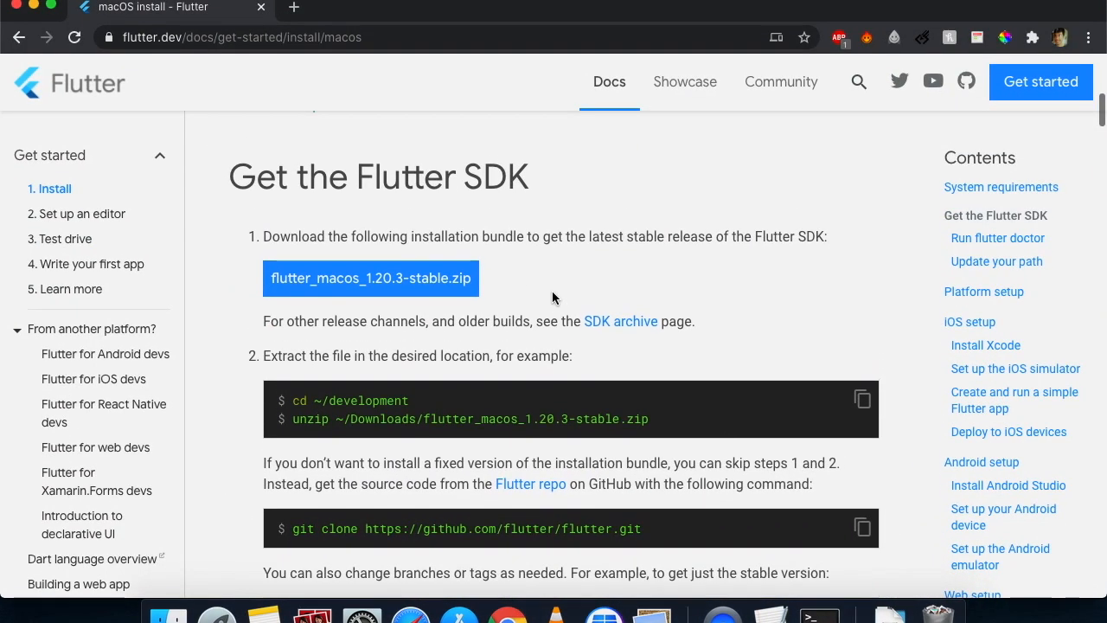
scroll(552, 298, down, 5)
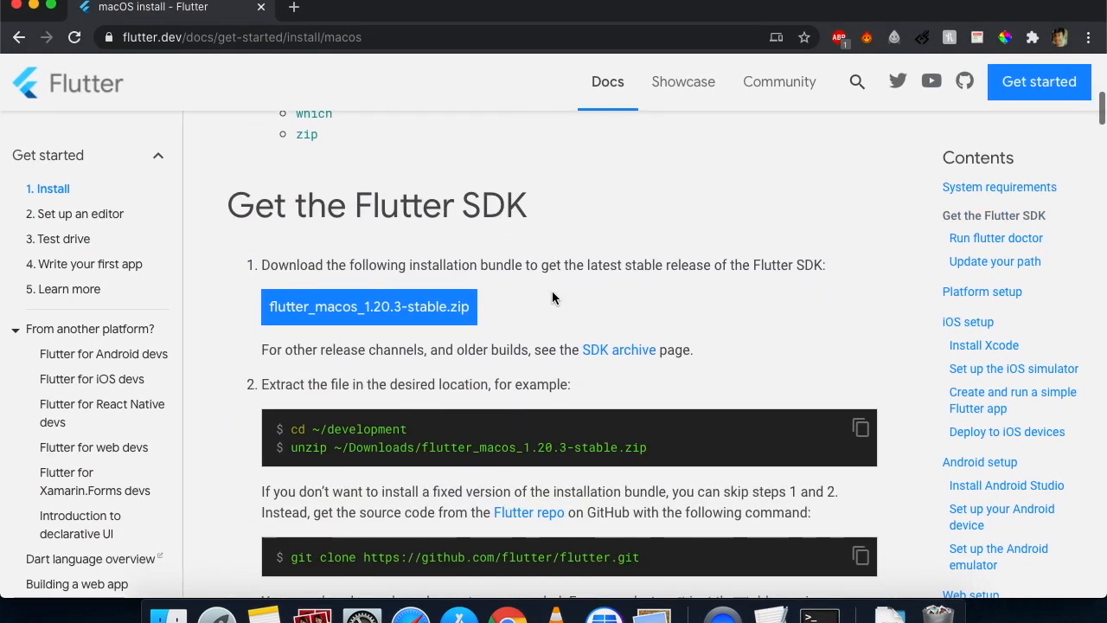
scroll(263, 193, down, 15)
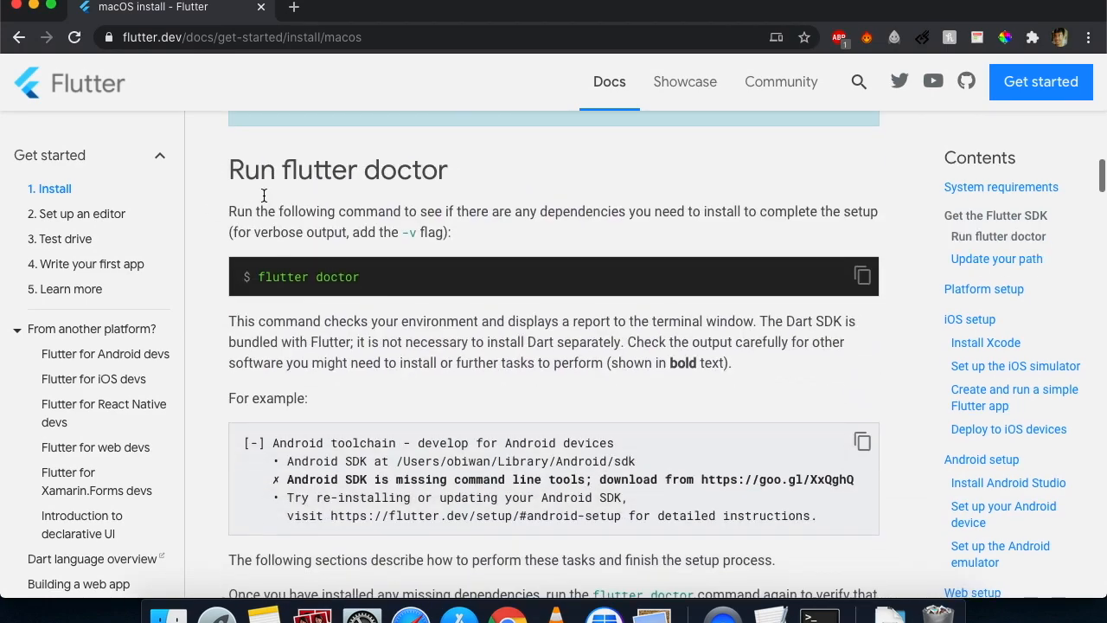
scroll(263, 194, down, 10)
mouse_move(292, 286)
mouse_down()
mouse_move(430, 286)
mouse_move(346, 266)
mouse_move(292, 270)
mouse_up()
key(super+c)
scroll(507, 293, down, 1)
click(506, 300)
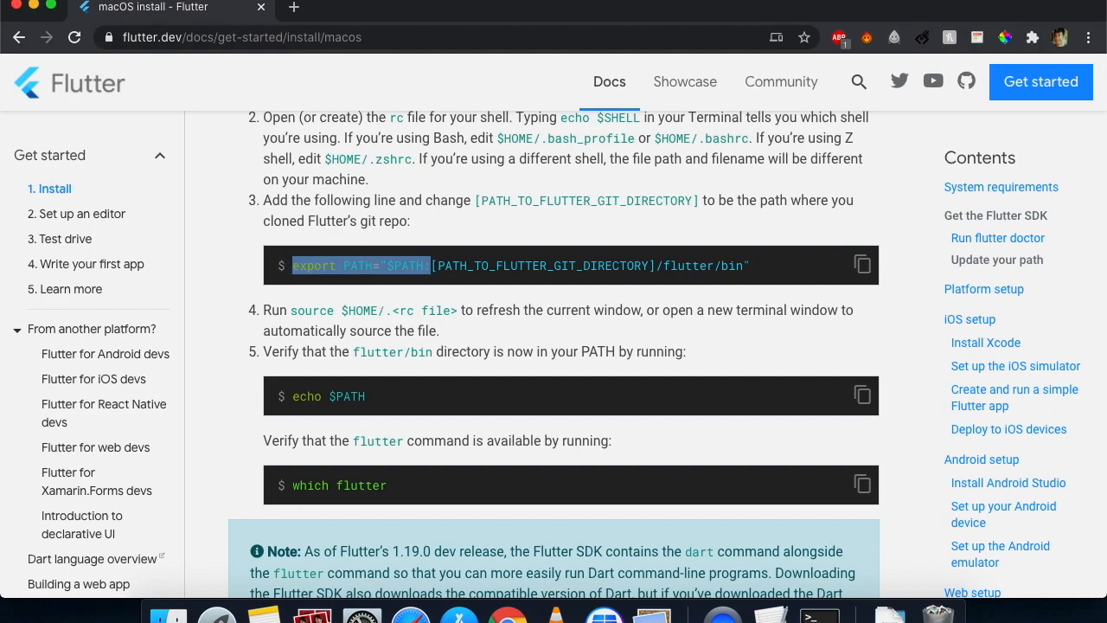
Step: Return to the vim session in Terminal and insert the copied export PATH="$PATH: text into .zshrc
click(33, 6)
click(594, 203)
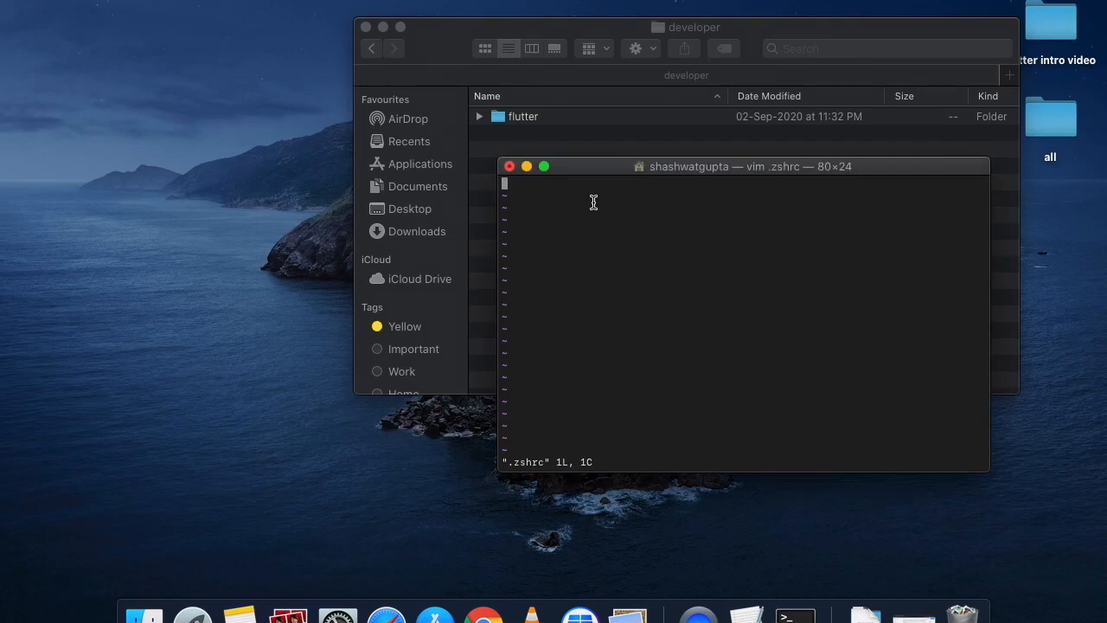
key(i)
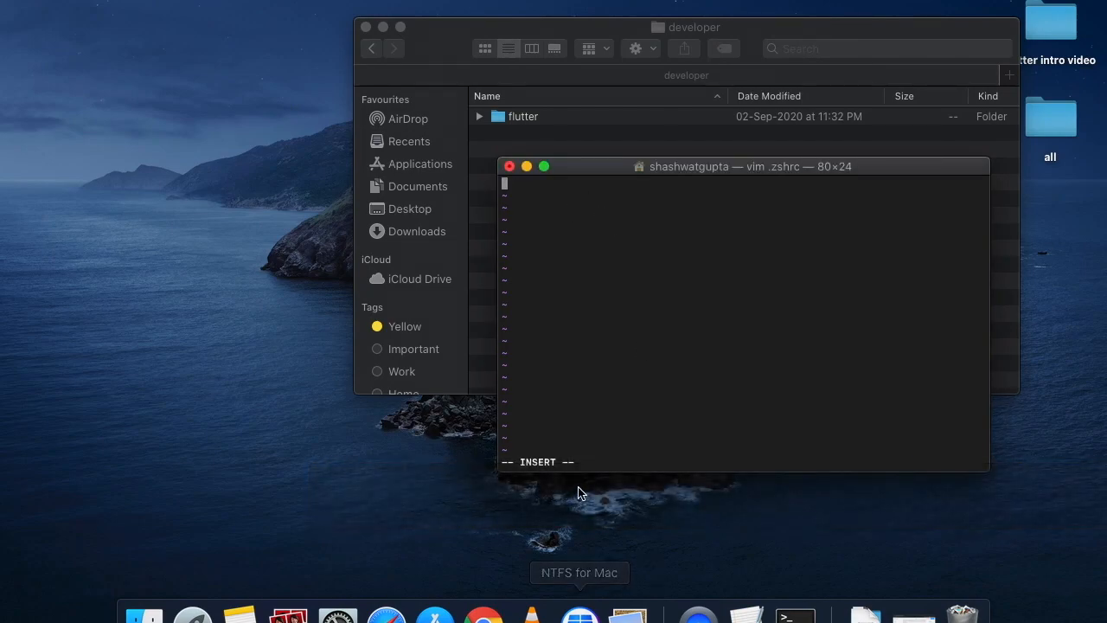
drag(576, 465, 507, 464)
click(518, 189)
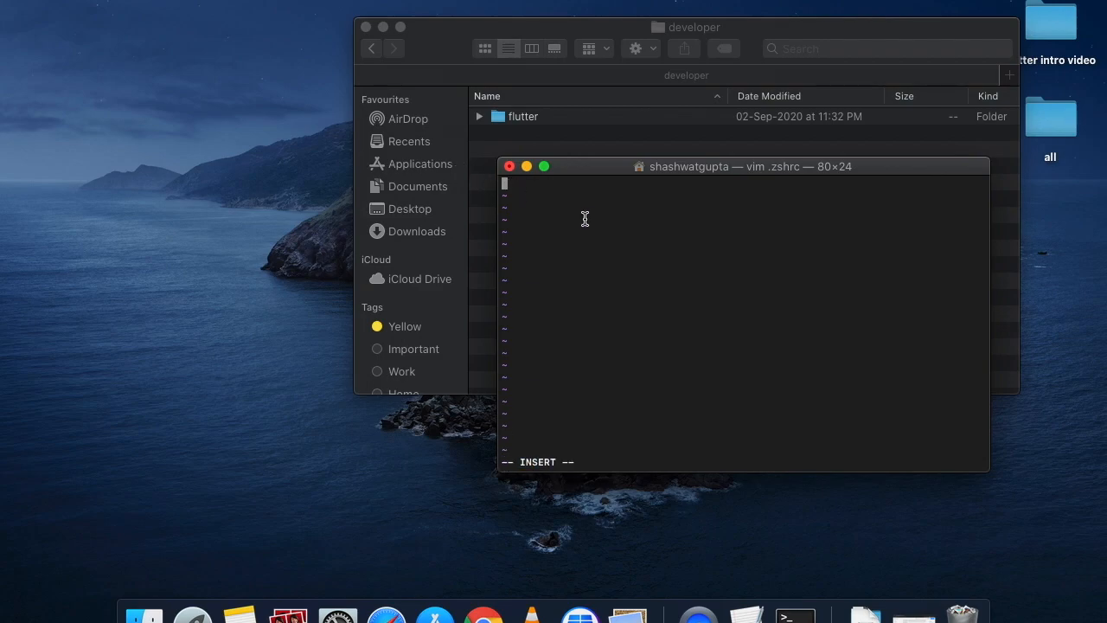
key(super+v)
Step: Complete the export line with the path of the developer/flutter folder, ending in /bin and a closing double quote
drag(501, 121, 658, 243)
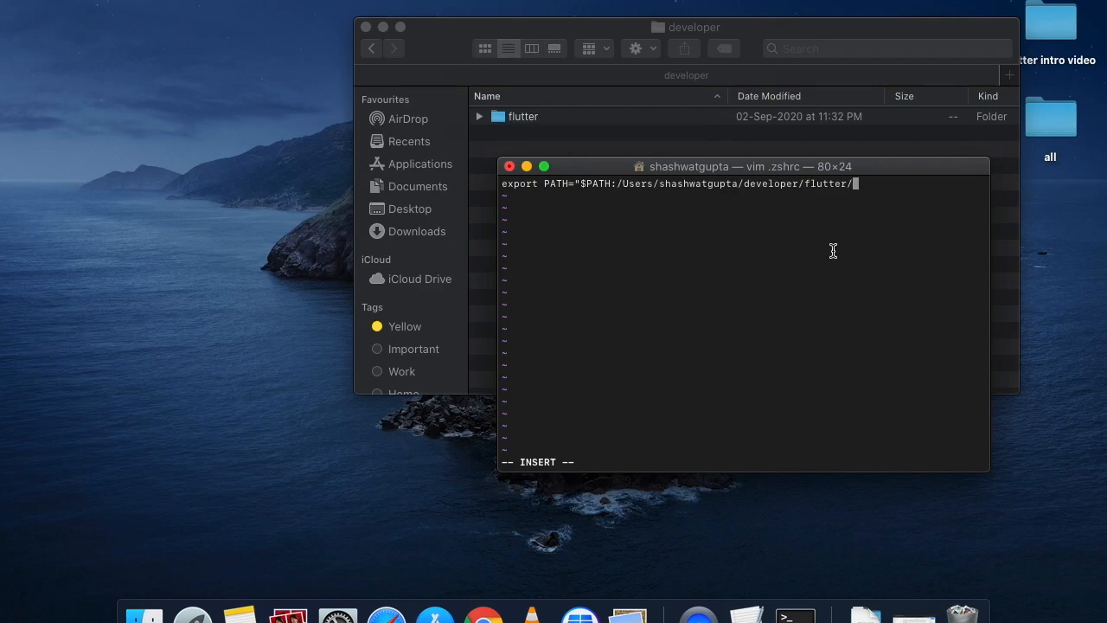
text(bin)
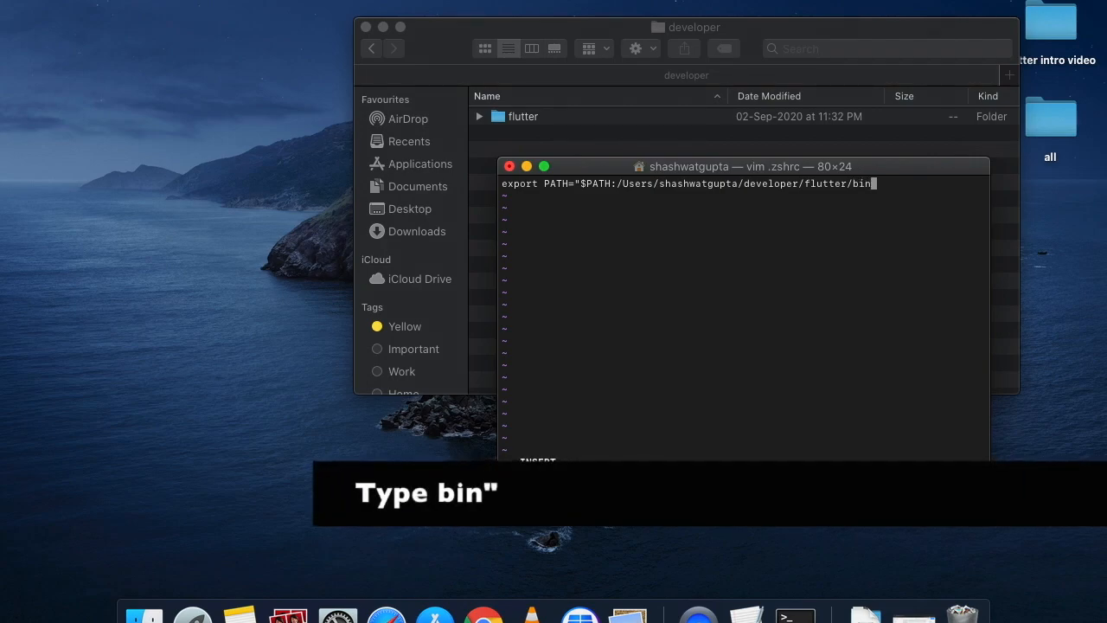
text(")
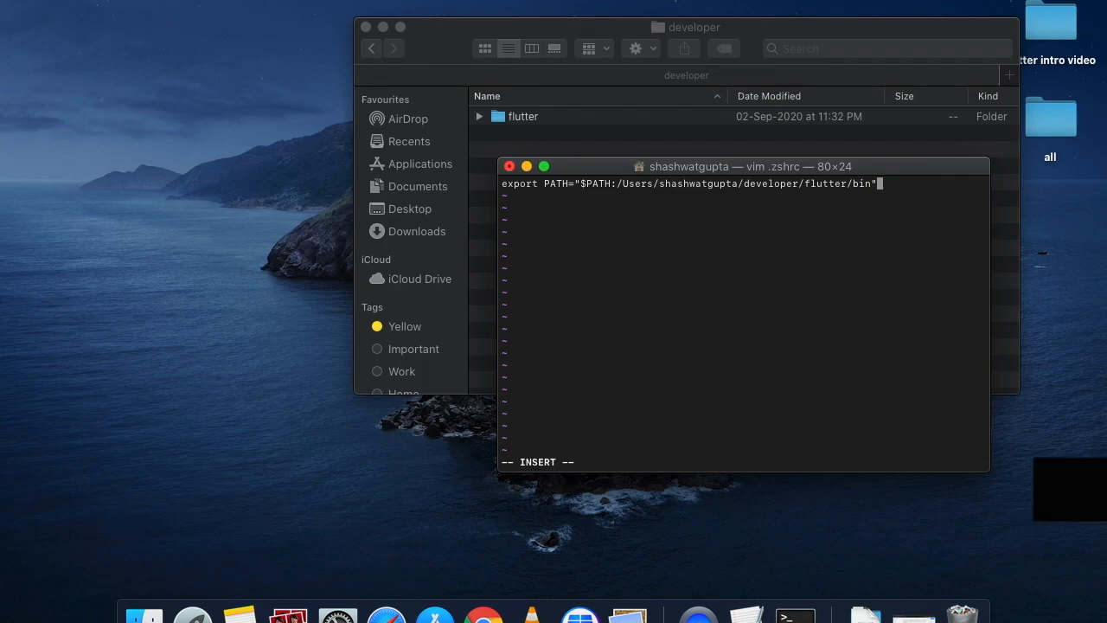
Step: Save .zshrc and exit vim, and quit Terminal completely
key(Escape)
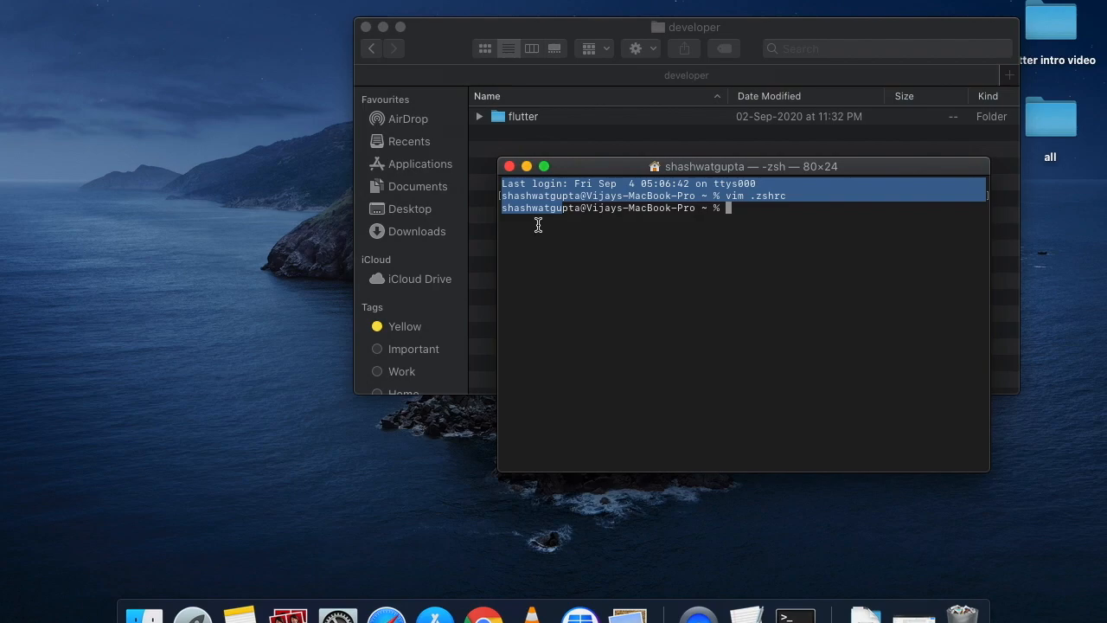
click(510, 166)
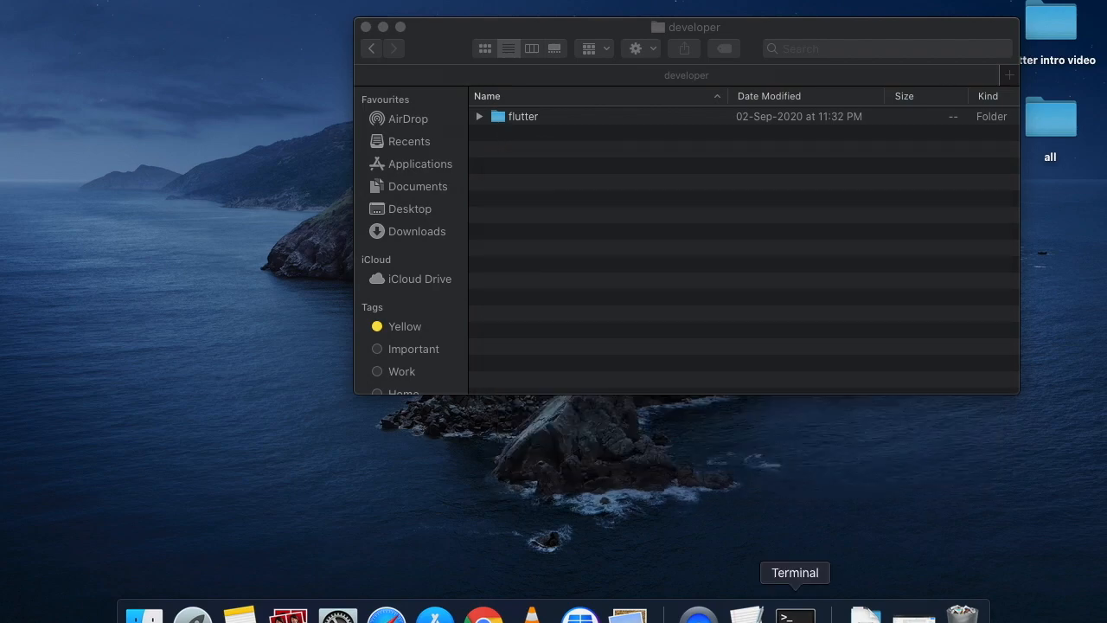
right_click(795, 616)
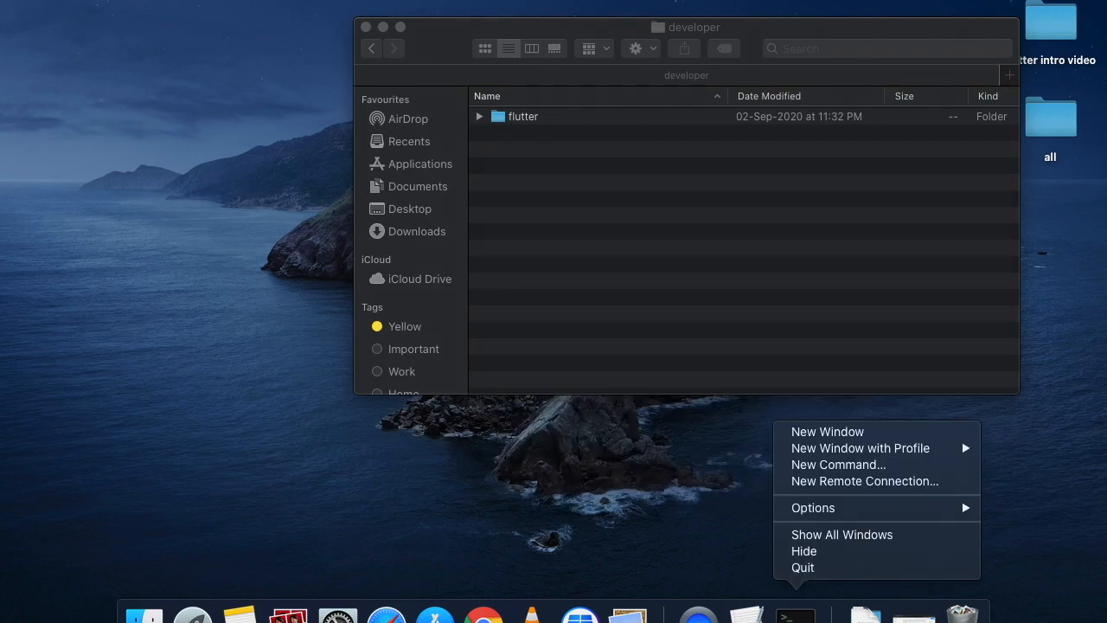
click(804, 568)
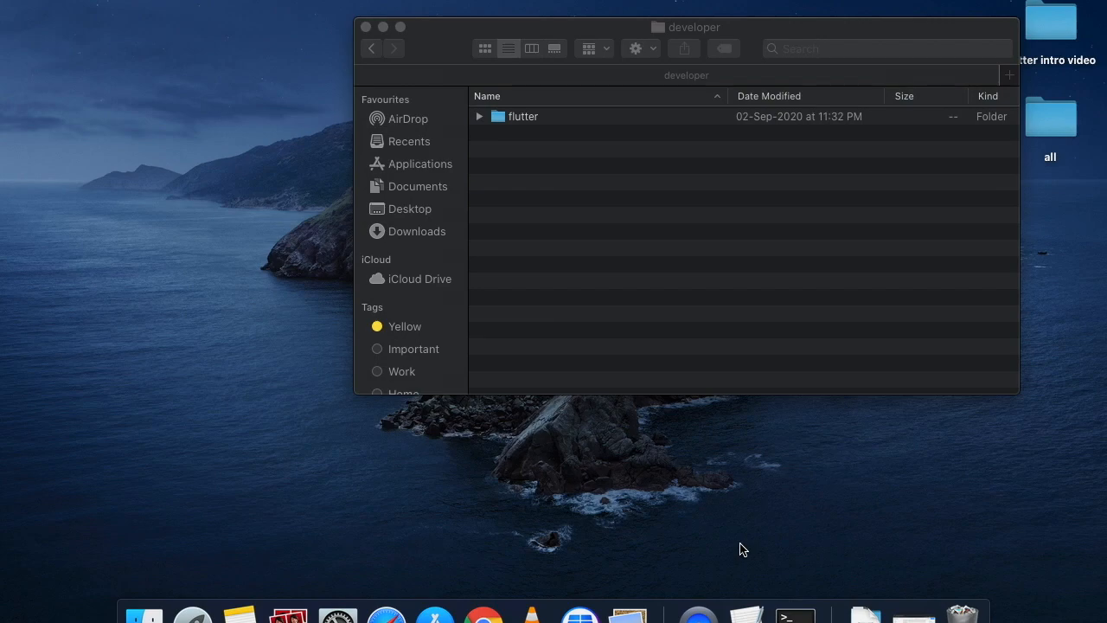
Step: Relaunch Terminal and check whether the shell auto-completes flut to the flutter command
key(super+space)
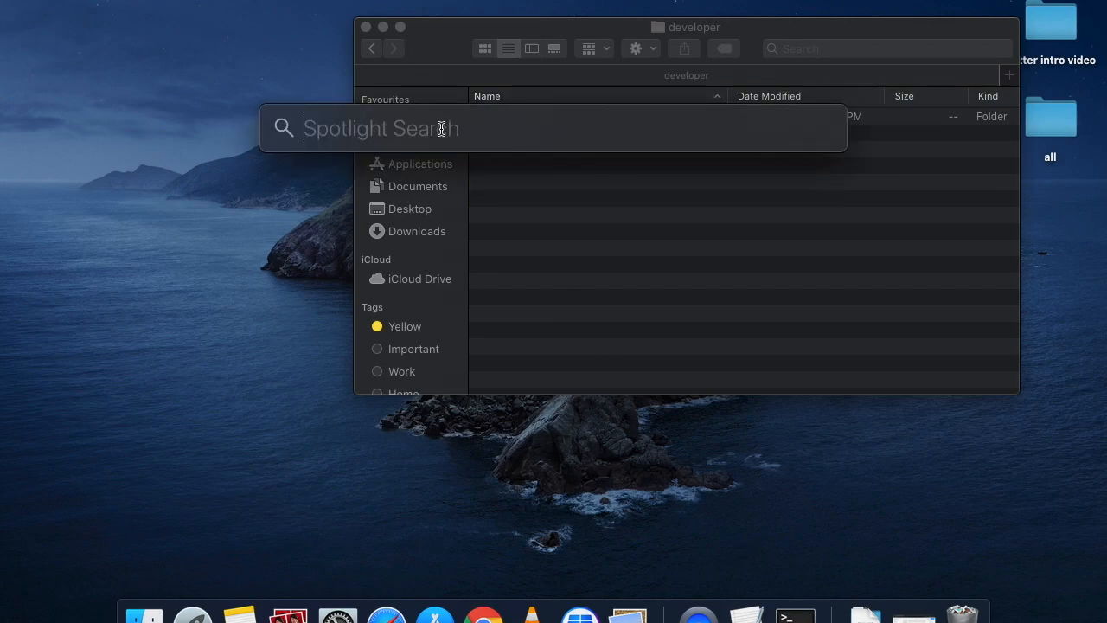
text(termin)
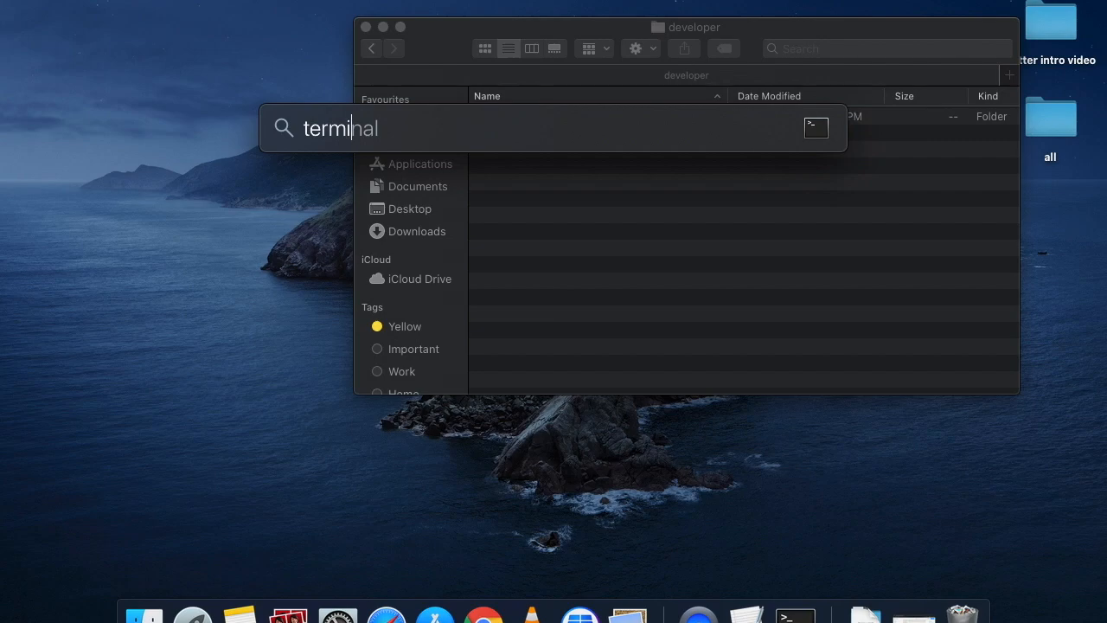
key(Return)
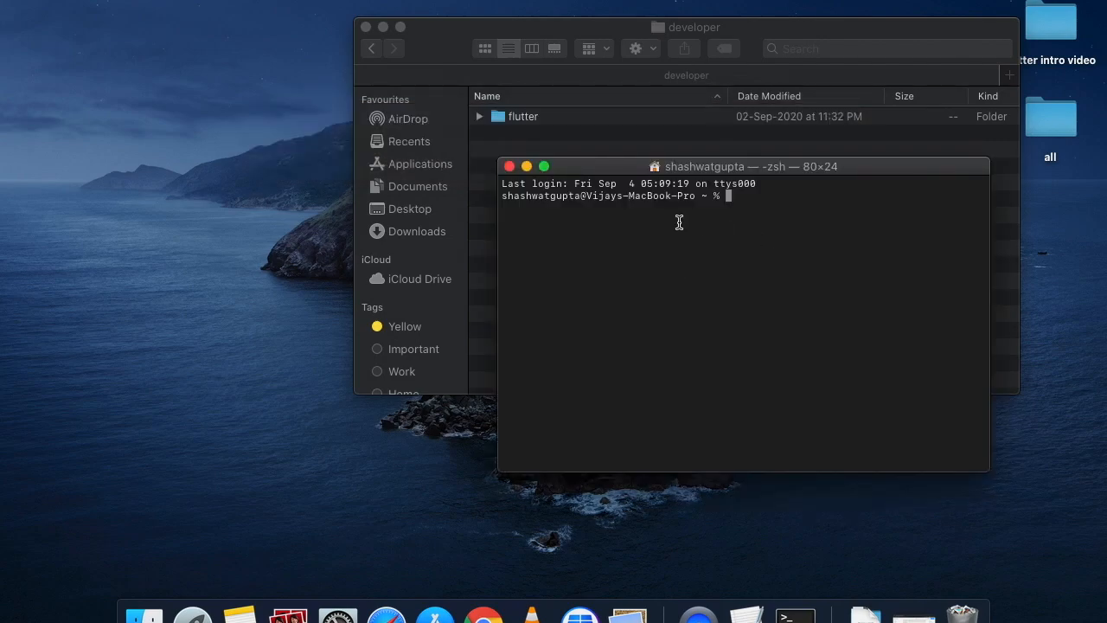
text(fl)
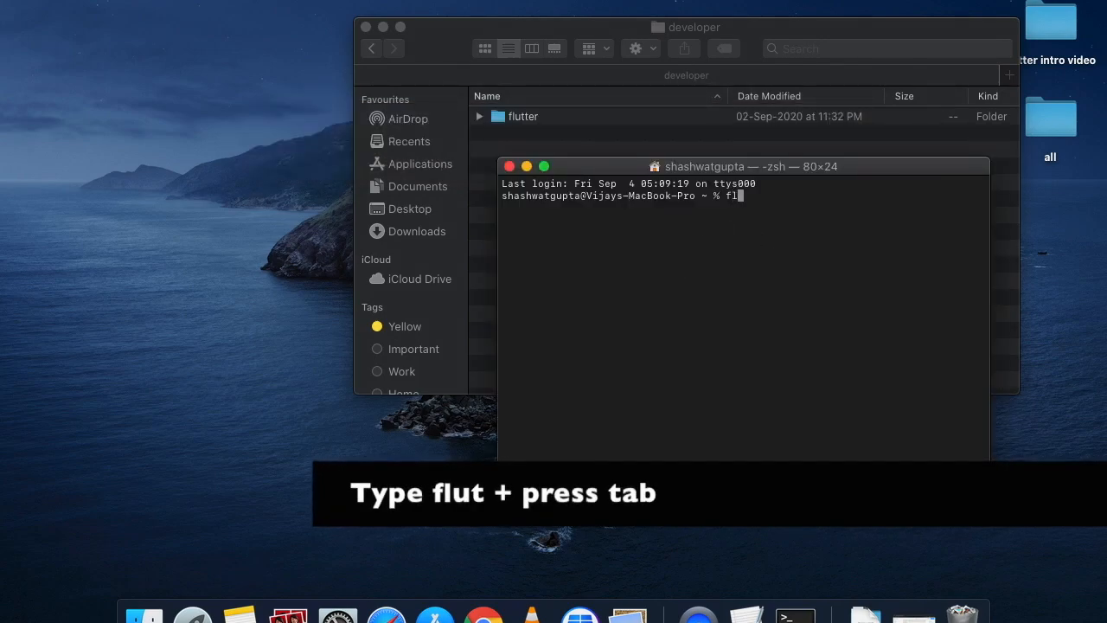
text(ut)
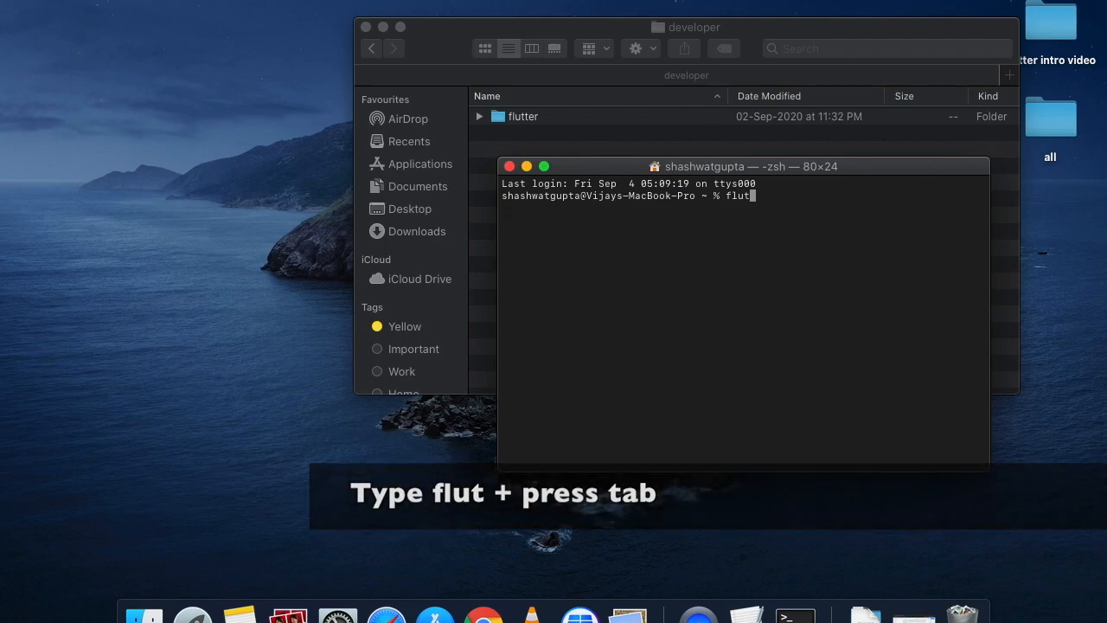
key(Tab)
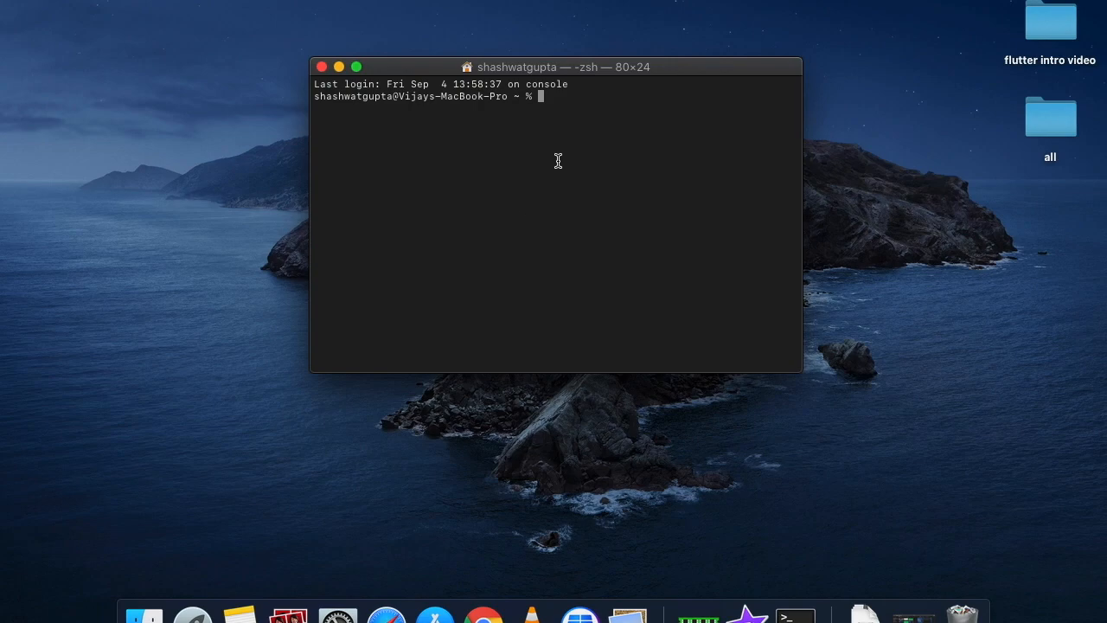
Step: Run flutter doctor and review its whole summary for missing components
text(flutt)
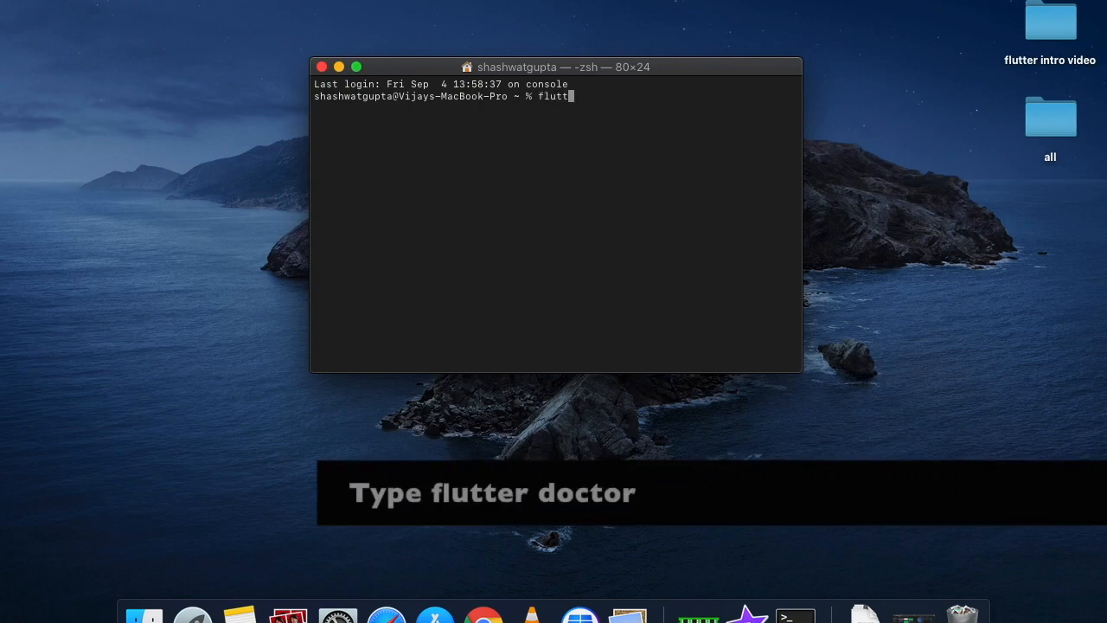
text(er doctor)
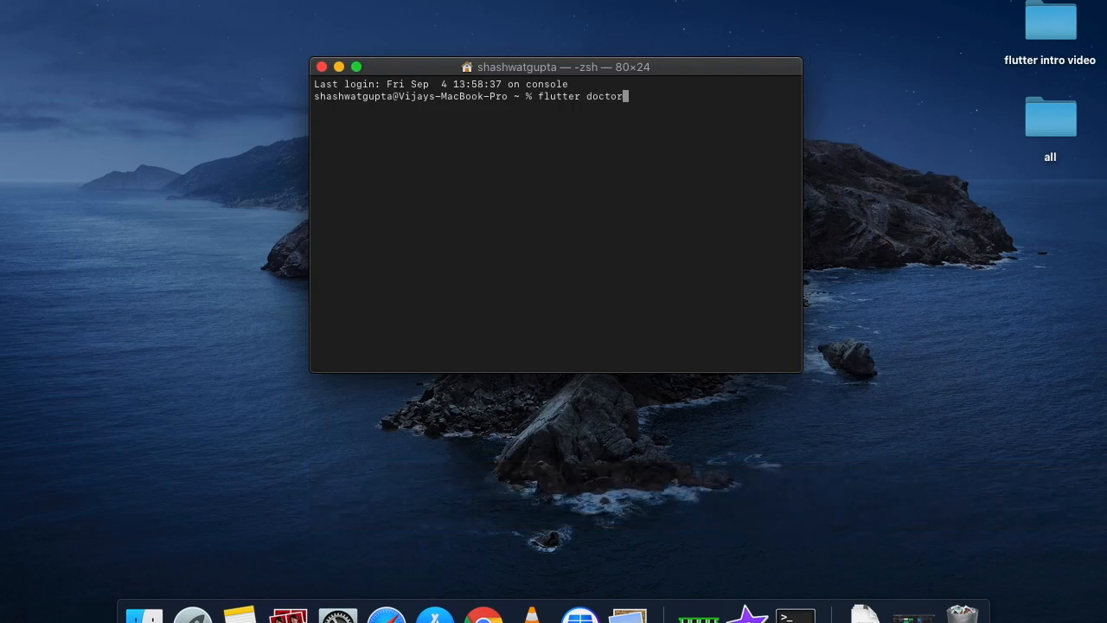
key(Return)
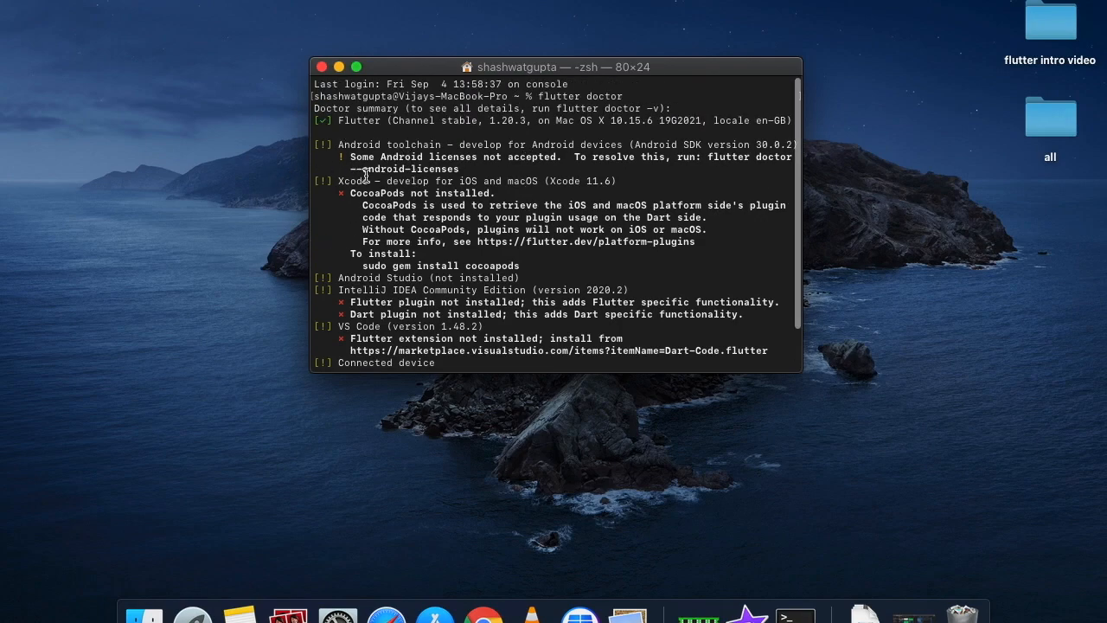
scroll(327, 226, up, 2)
scroll(403, 215, down, 2)
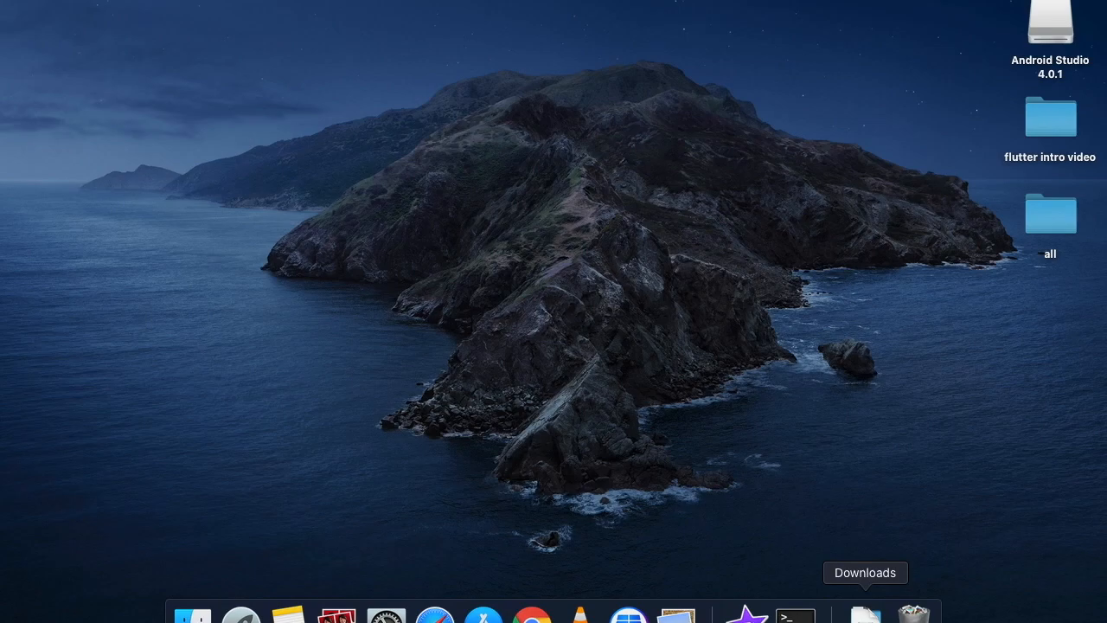
Step: Open the downloaded android-studio-ide-193.6626763-mac.dmg and copy Android Studio into the Applications folder
click(865, 614)
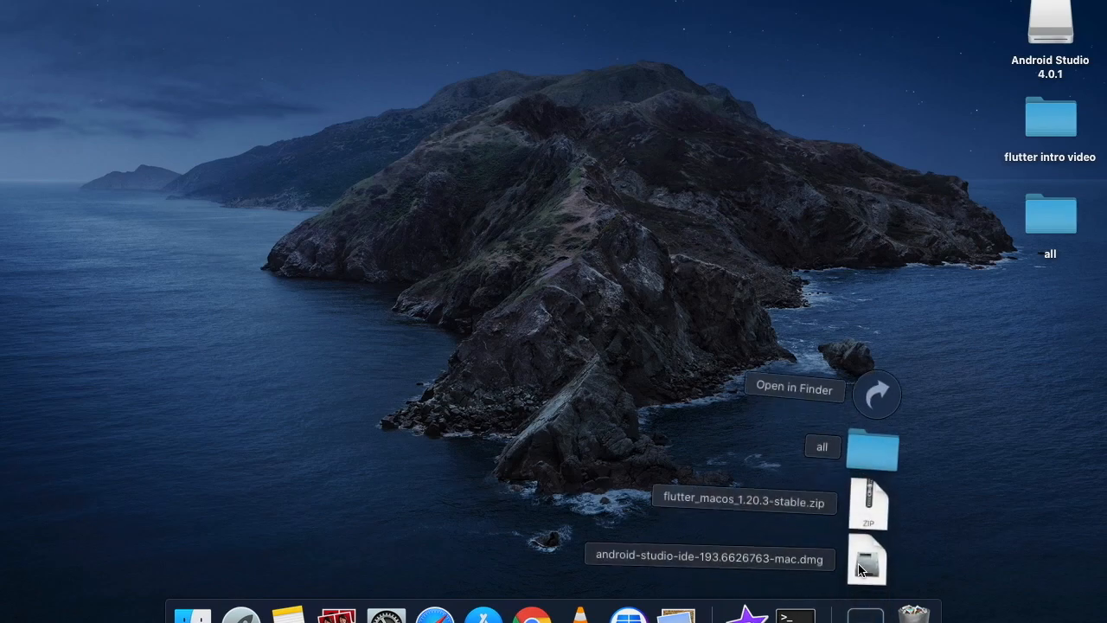
click(866, 560)
drag(587, 306, 803, 313)
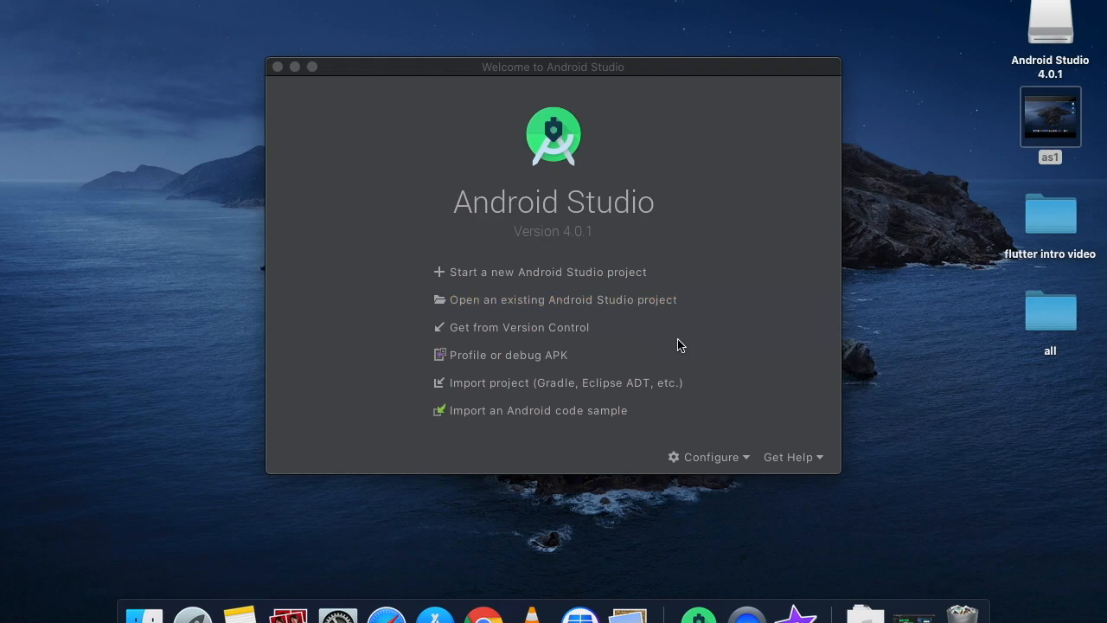
Step: In Android Studio's plugin settings, find flutter in the Marketplace and install the Flutter plugin together with the required Dart plugin
click(707, 466)
click(707, 466)
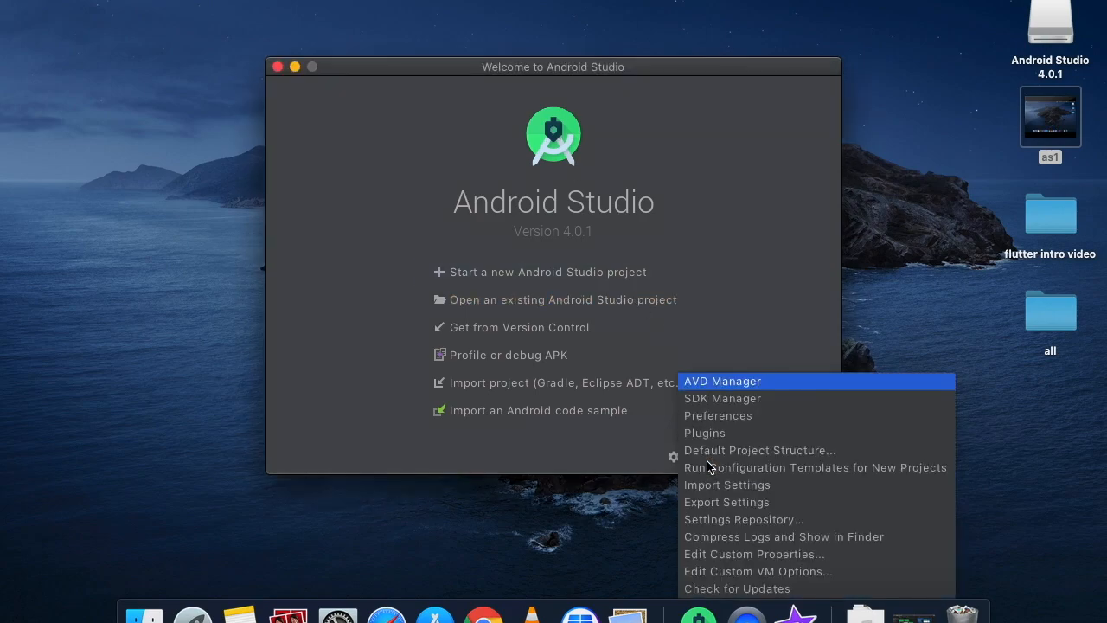
click(719, 437)
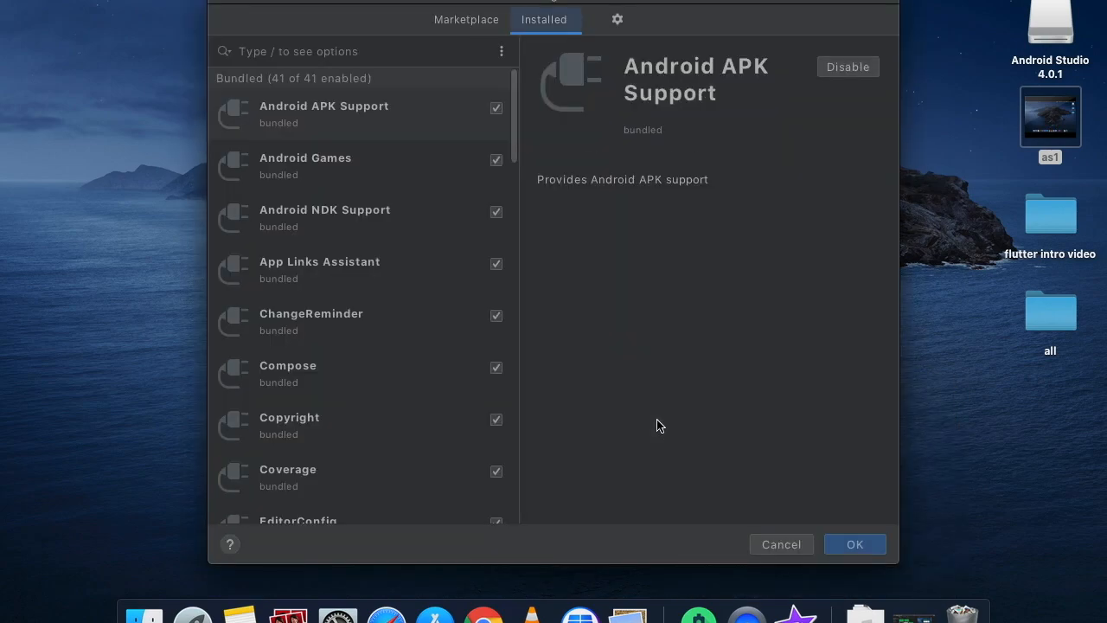
click(310, 53)
text(flutter)
click(484, 23)
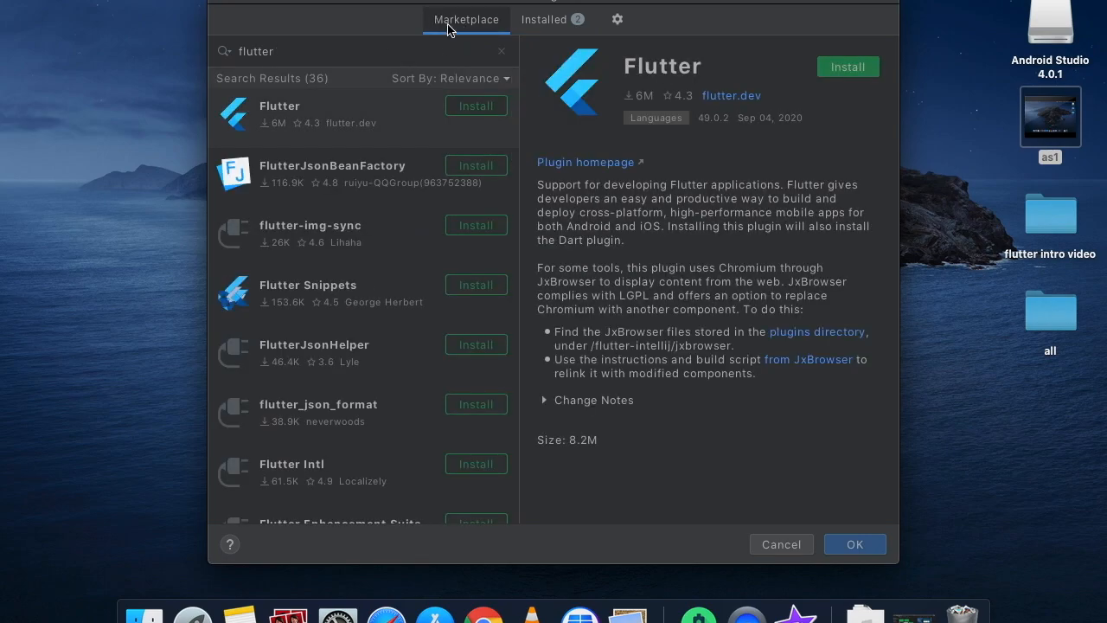
click(475, 106)
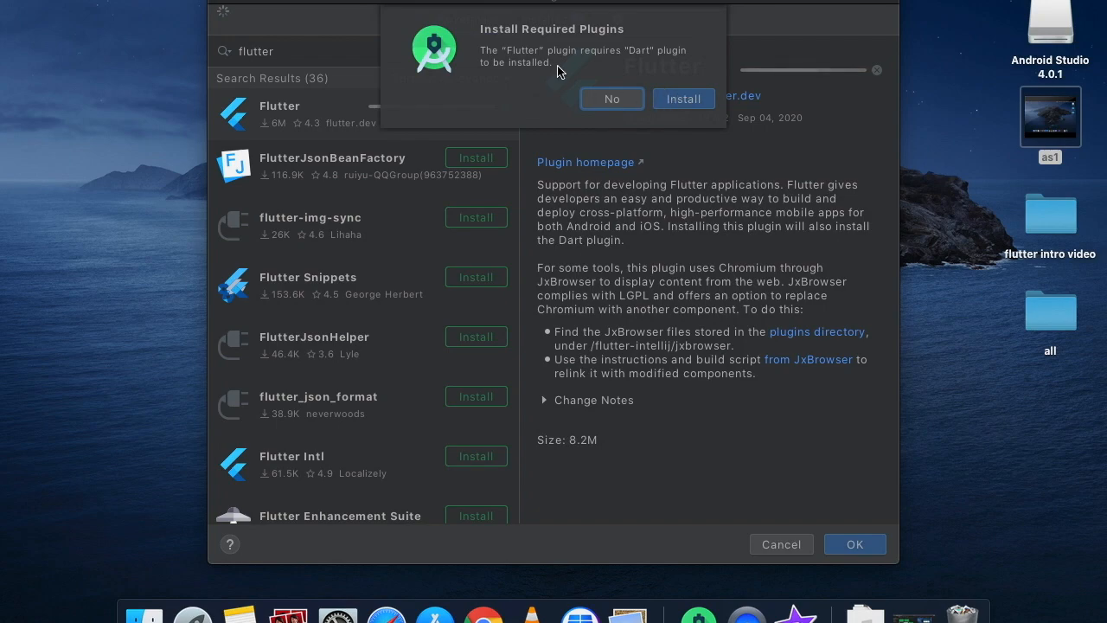
click(686, 100)
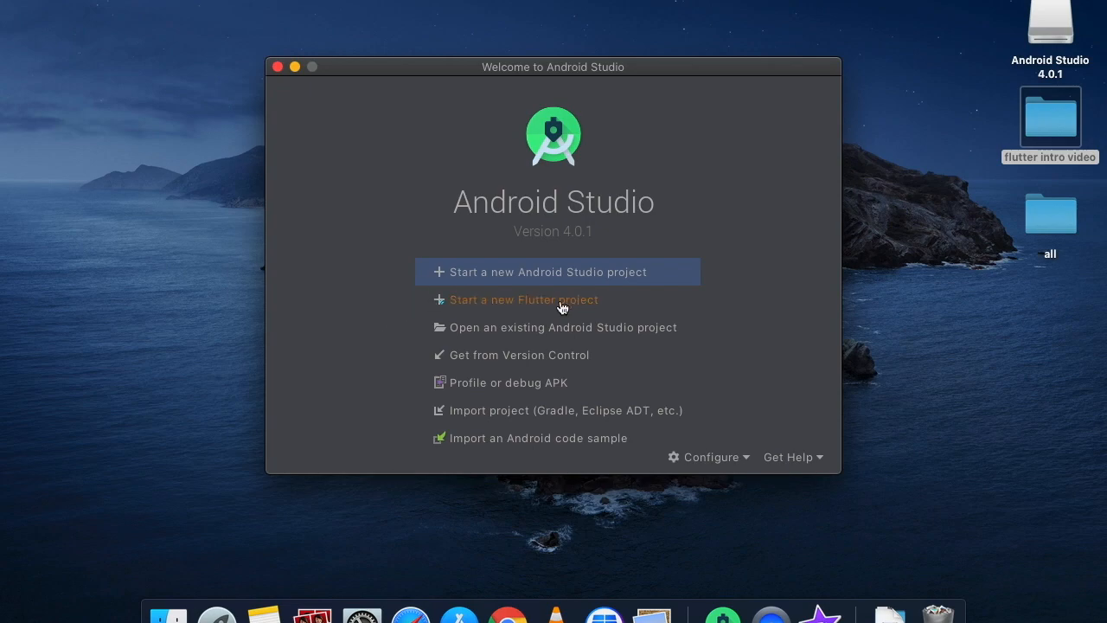
Step: Create a new Flutter application project named my_app with the package name com.example.myapp
click(511, 301)
click(798, 538)
text(my_app)
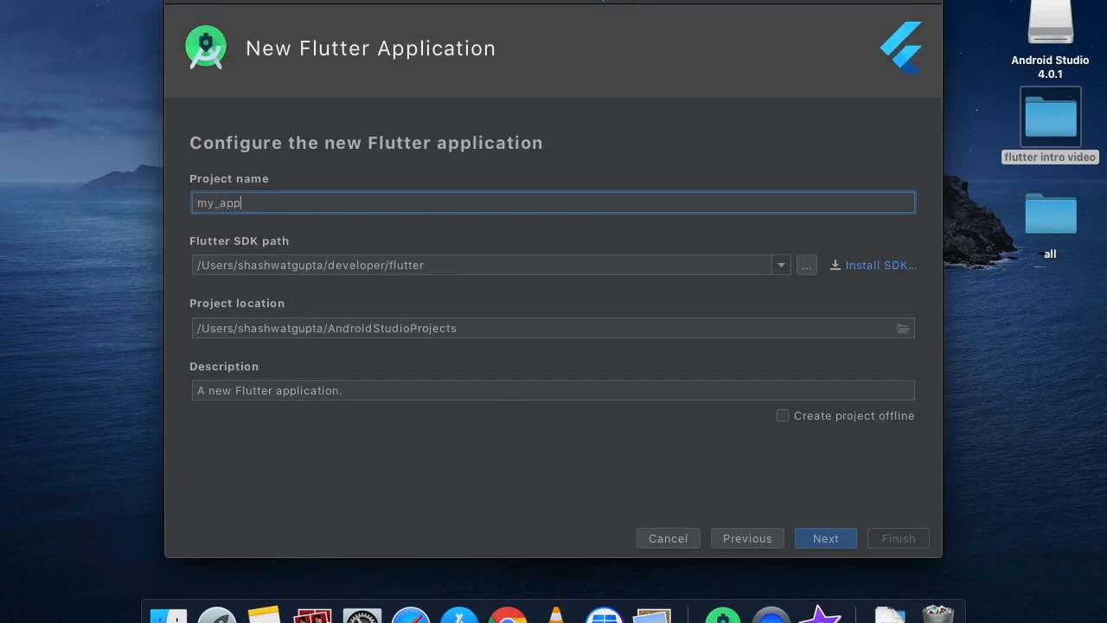
click(836, 542)
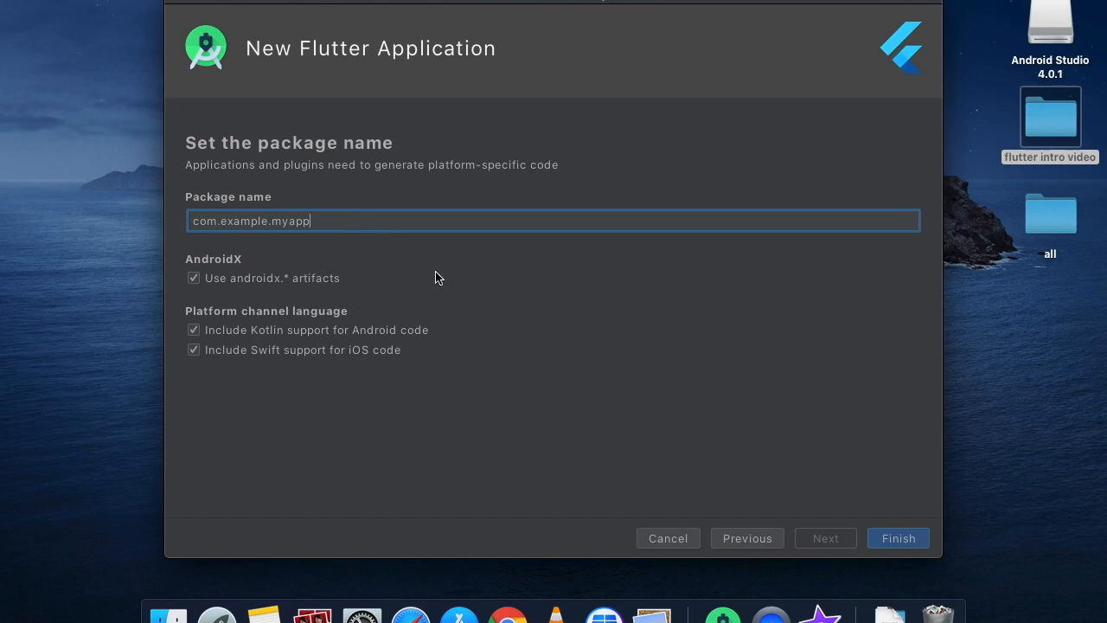
click(899, 539)
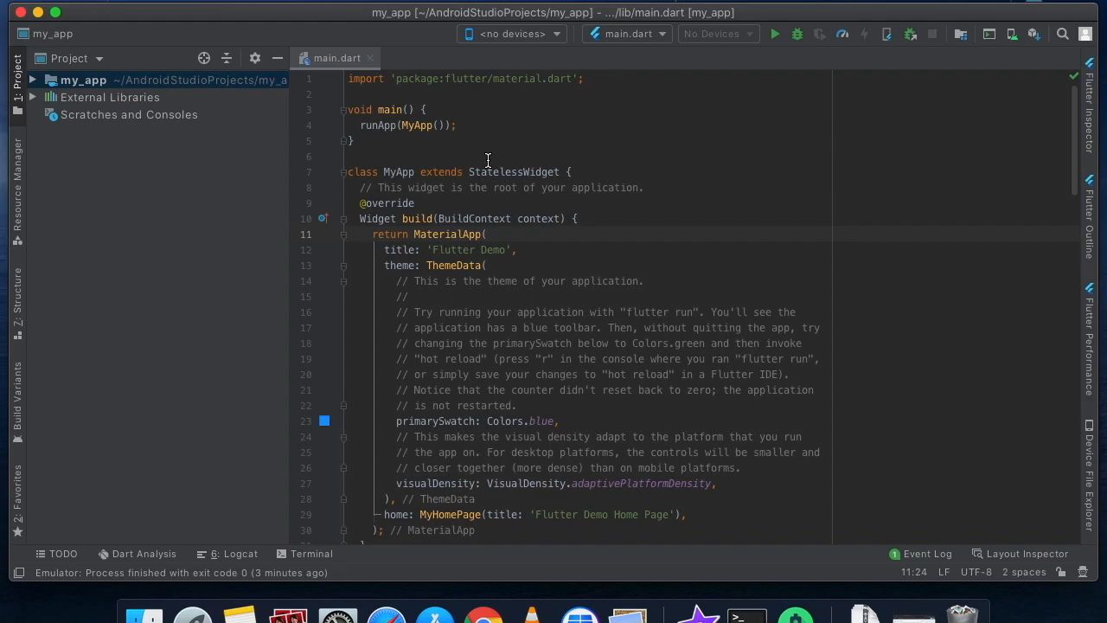
scroll(456, 260, down, 20)
scroll(456, 259, up, 20)
scroll(605, 216, down, 5)
scroll(882, 113, up, 5)
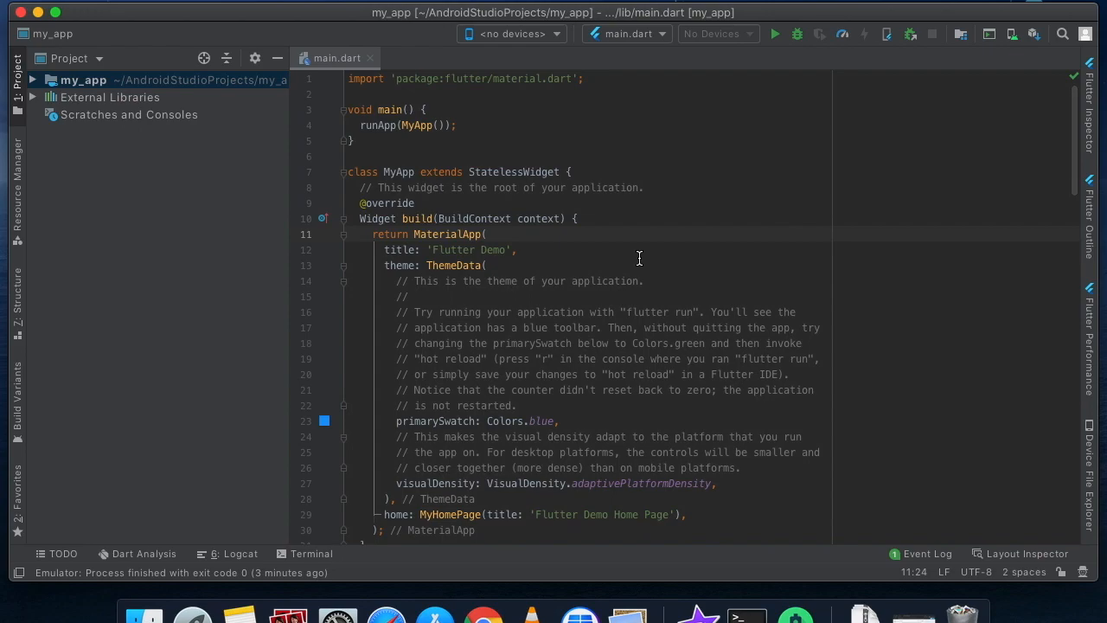
Step: Start creating a virtual device in the AVD Manager, using the Nexus 6 phone as its hardware definition
click(1014, 39)
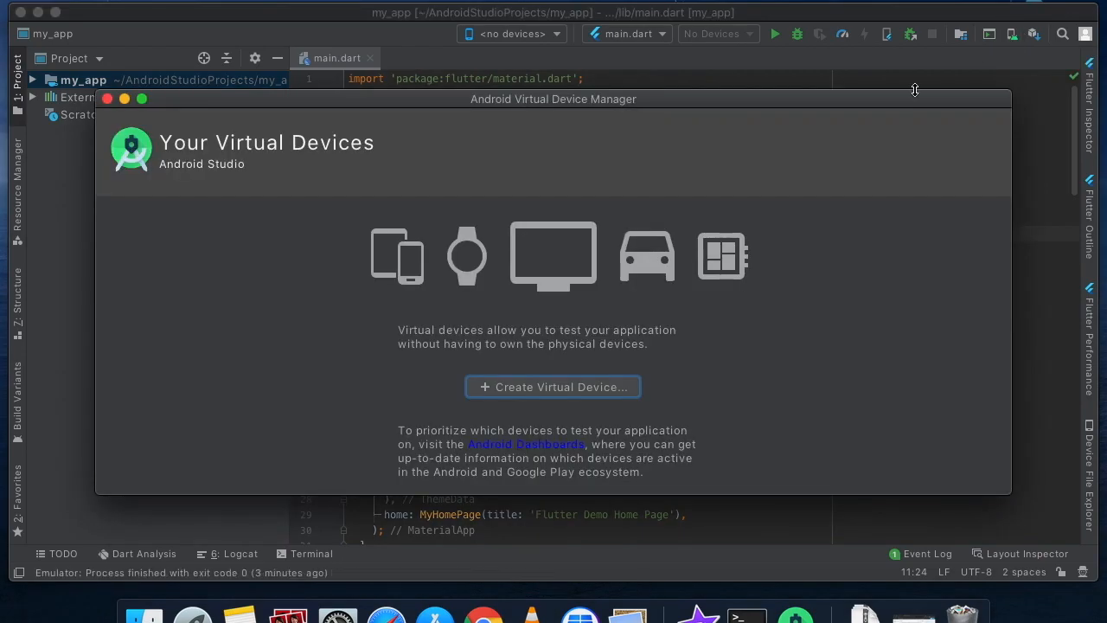
click(493, 386)
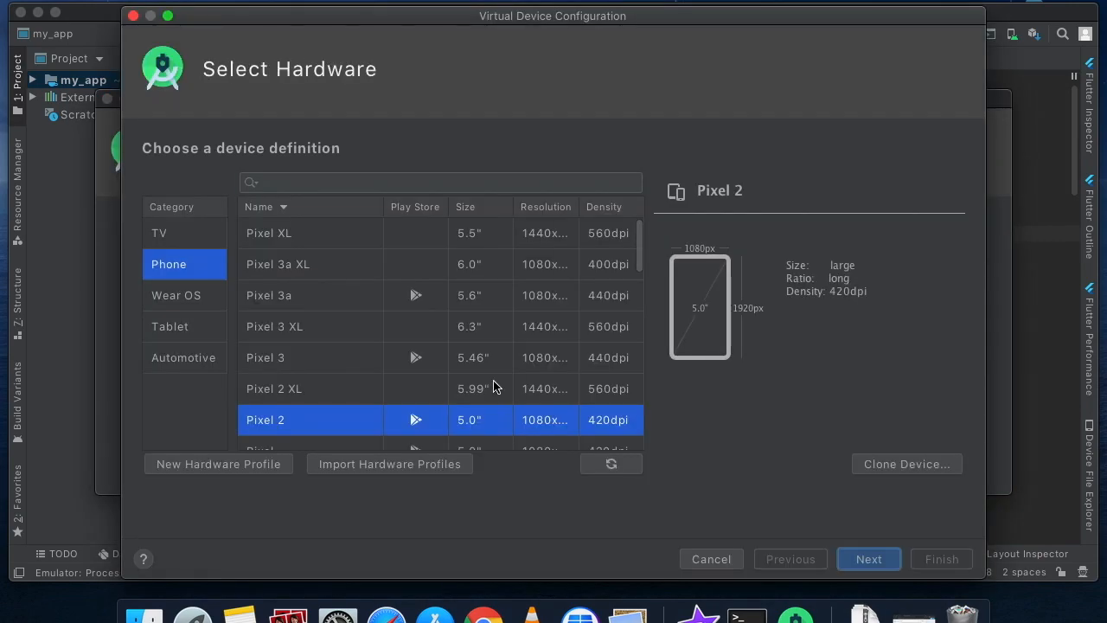
scroll(312, 342, down, 5)
scroll(311, 342, down, 1)
click(309, 353)
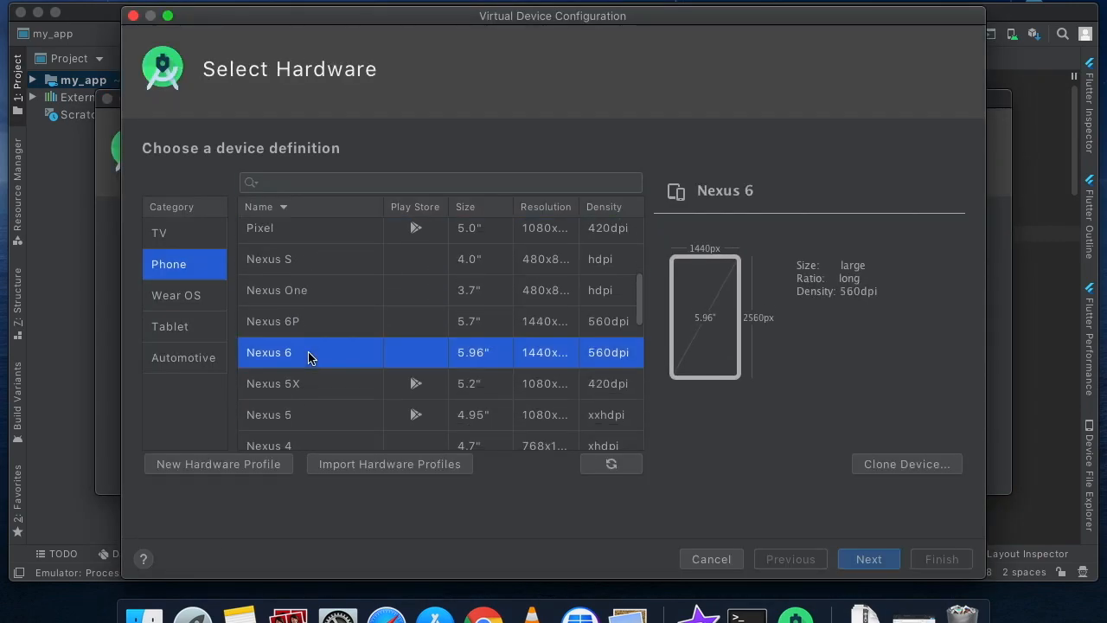
click(880, 561)
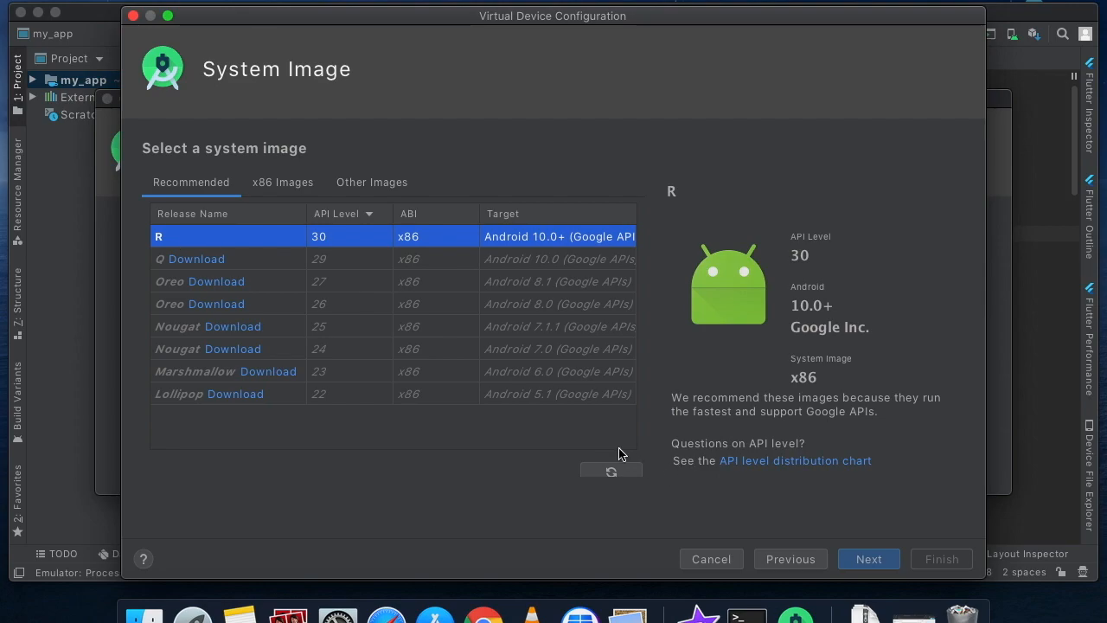
Step: Finish the virtual device with the R system image (API level 30) and start its emulator
click(861, 562)
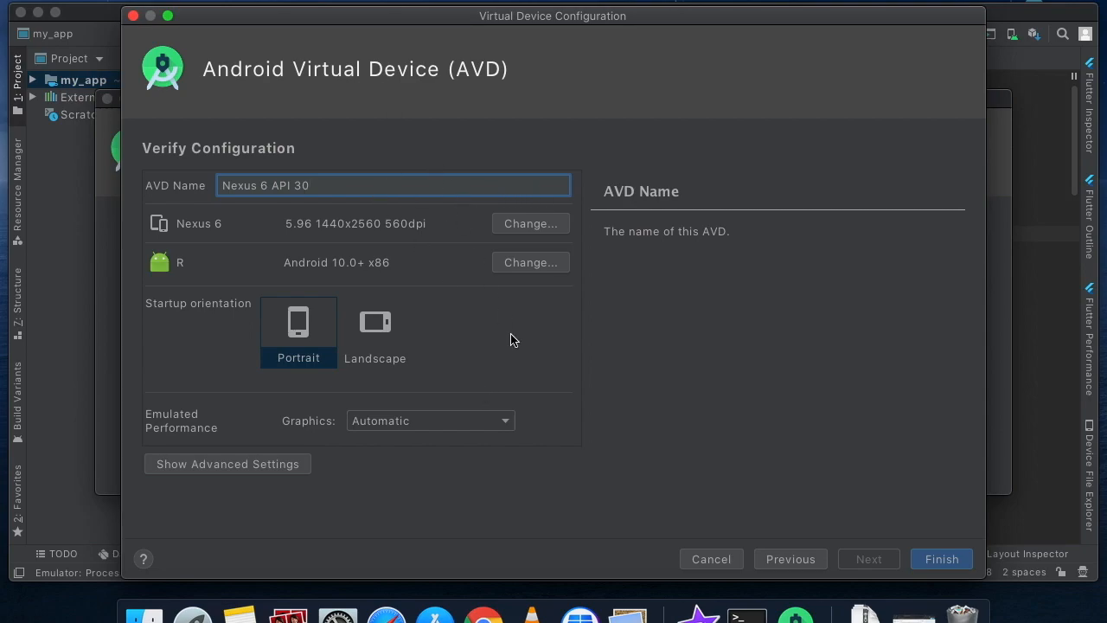
click(933, 569)
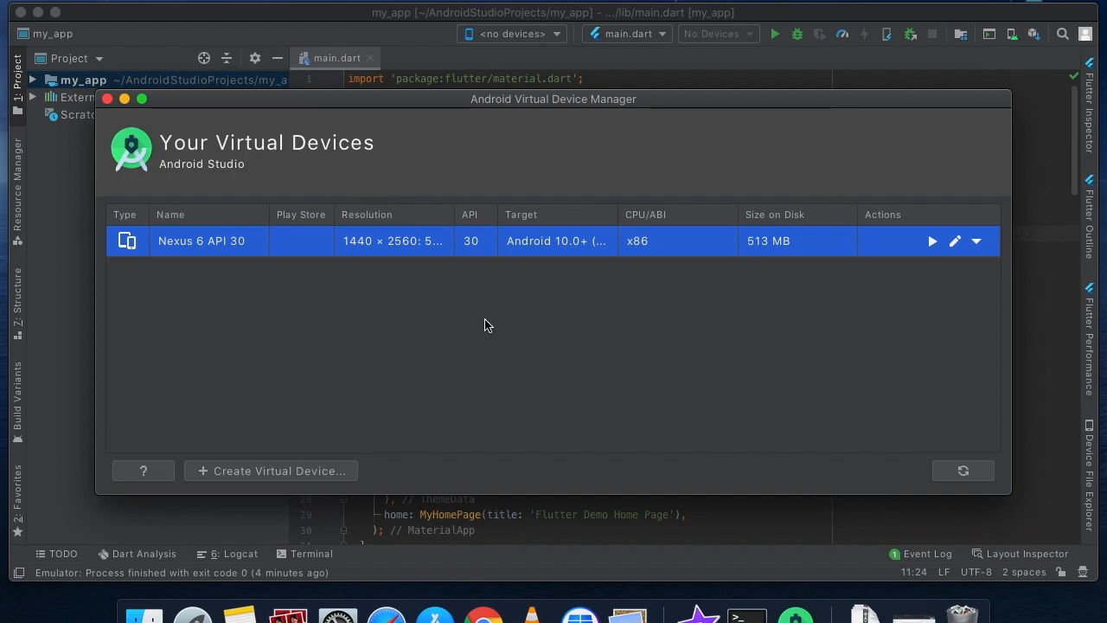
click(931, 242)
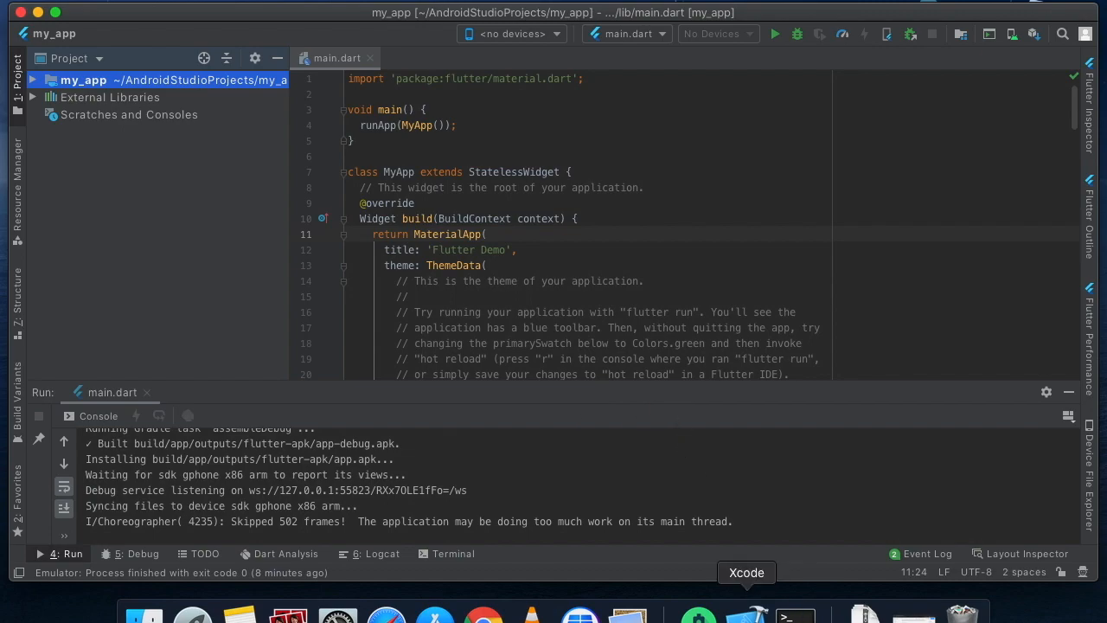
Step: Open Xcode once and close its welcome window
click(743, 607)
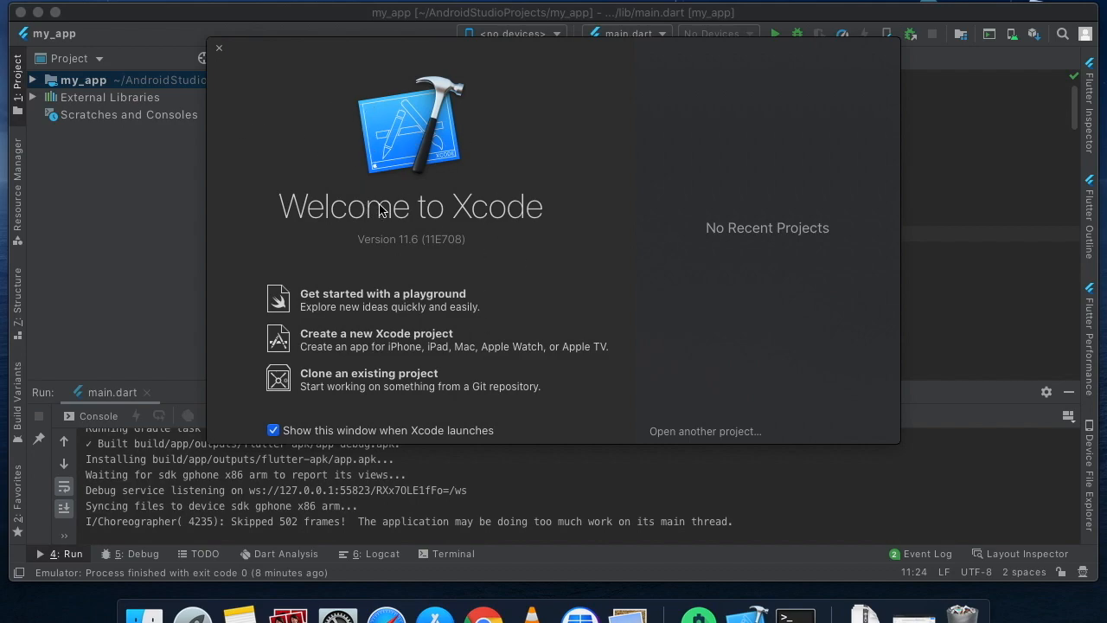
click(220, 49)
Step: Open a Terminal window and copy the Xcode command-line tools configuration commands from the iOS setup section of the Flutter install page in Chrome
click(795, 616)
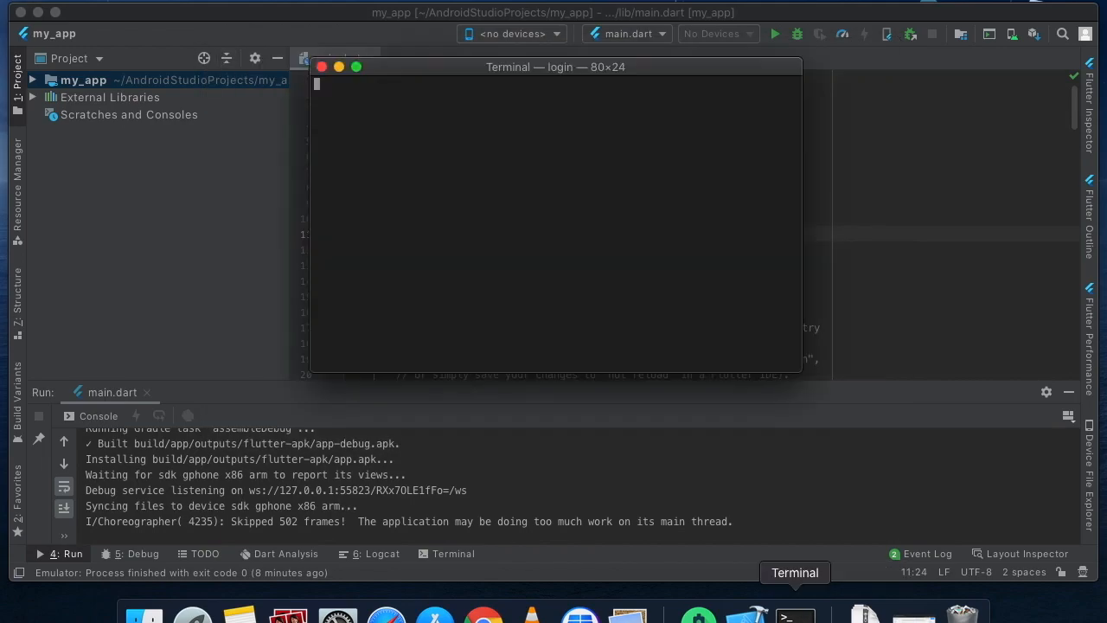
click(914, 614)
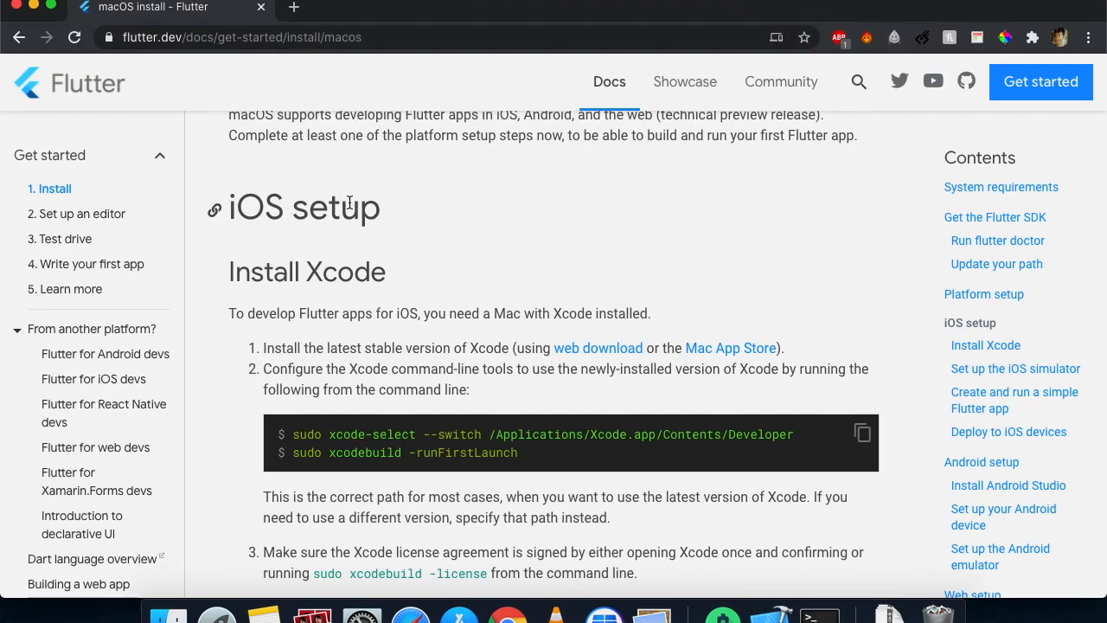
click(863, 434)
click(33, 7)
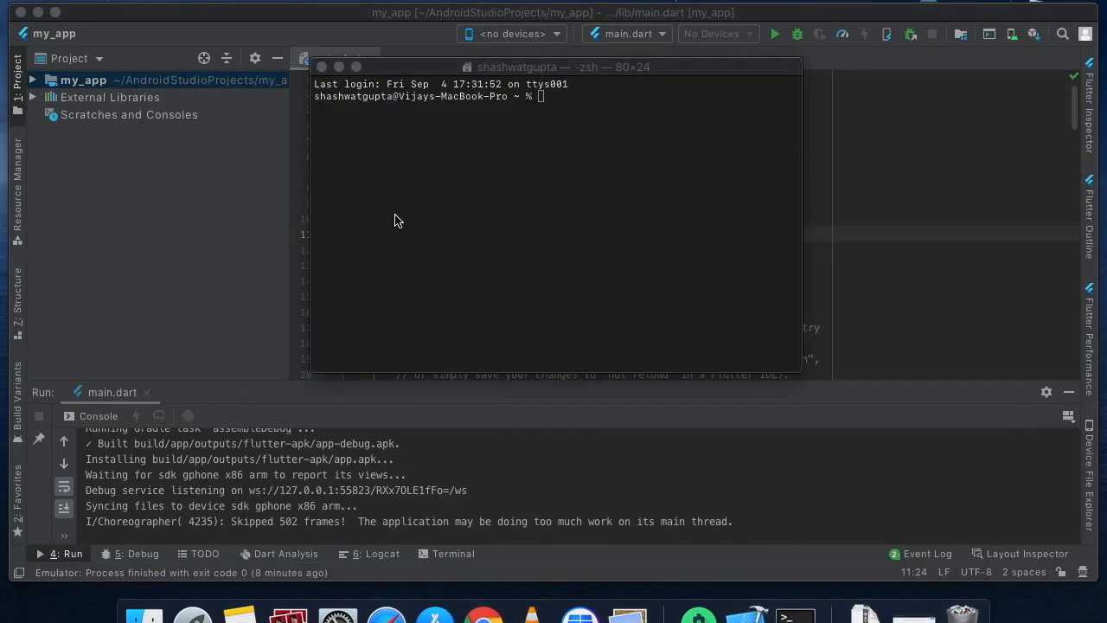
Step: Run sudo xcode-select --switch /Applications/Xcode.app/Contents/Developer and sudo xcodebuild -runFirstLaunch in Terminal, authorizing with the account password
click(572, 176)
key(super+v)
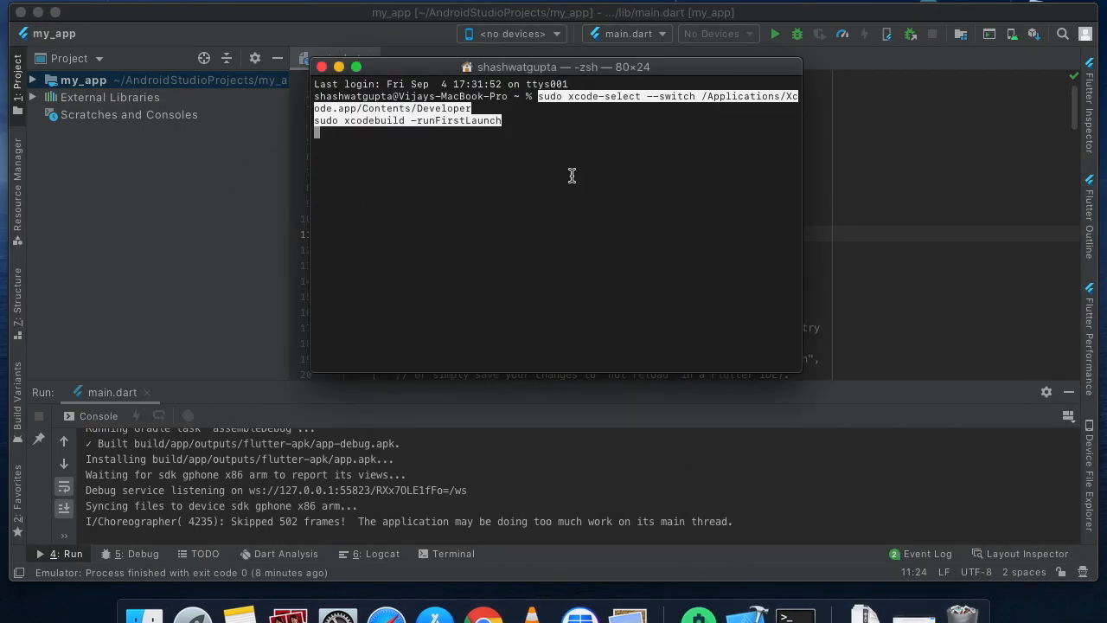
key(Return)
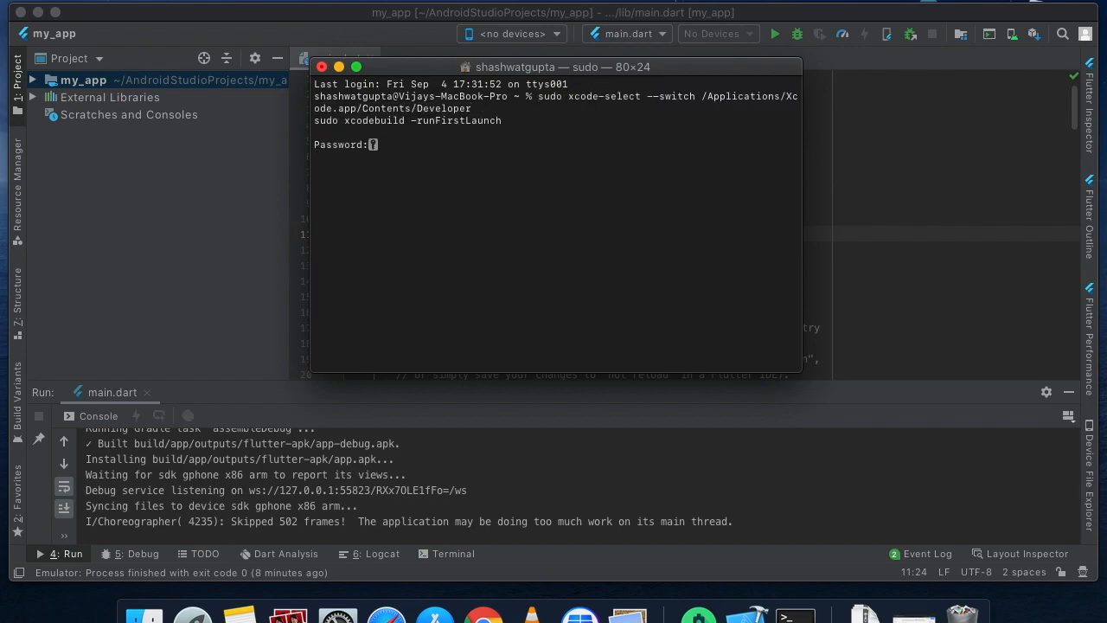
key(Return)
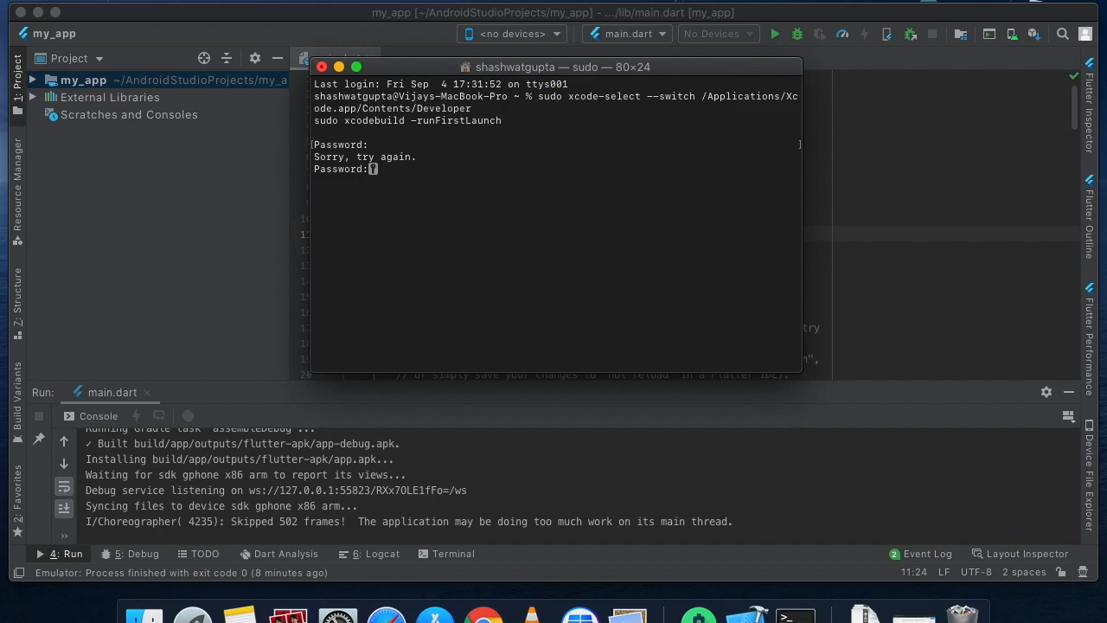
key(Return)
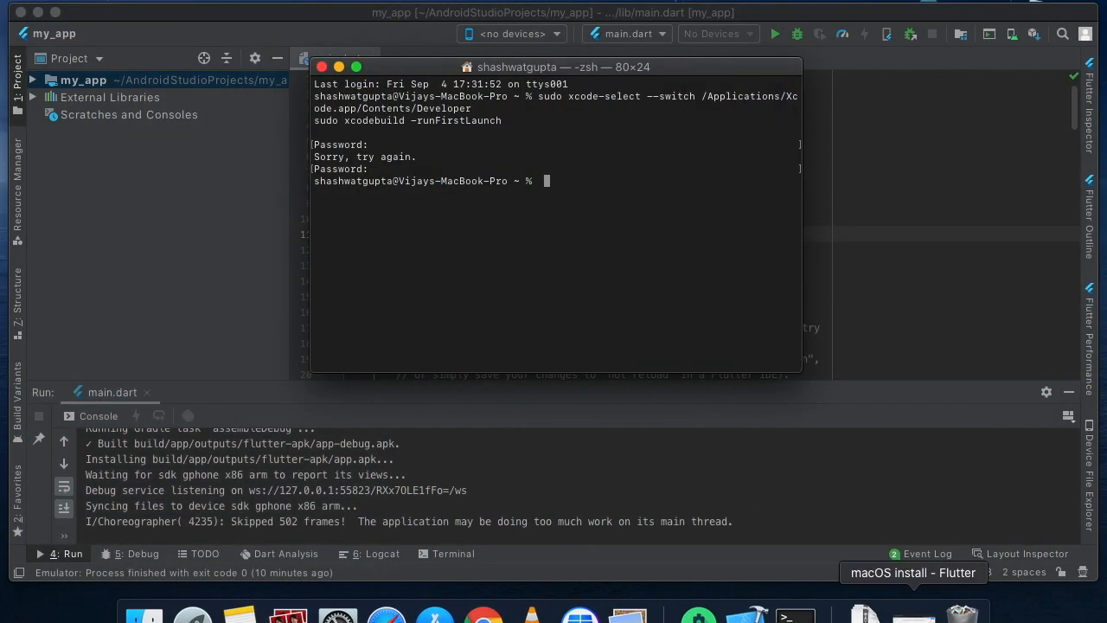
Step: Copy the open -a Simulator command from the Flutter page's iOS simulator section and run it in Terminal to launch the simulator
click(915, 618)
scroll(300, 214, down, 2)
scroll(300, 214, down, 5)
scroll(719, 312, down, 1)
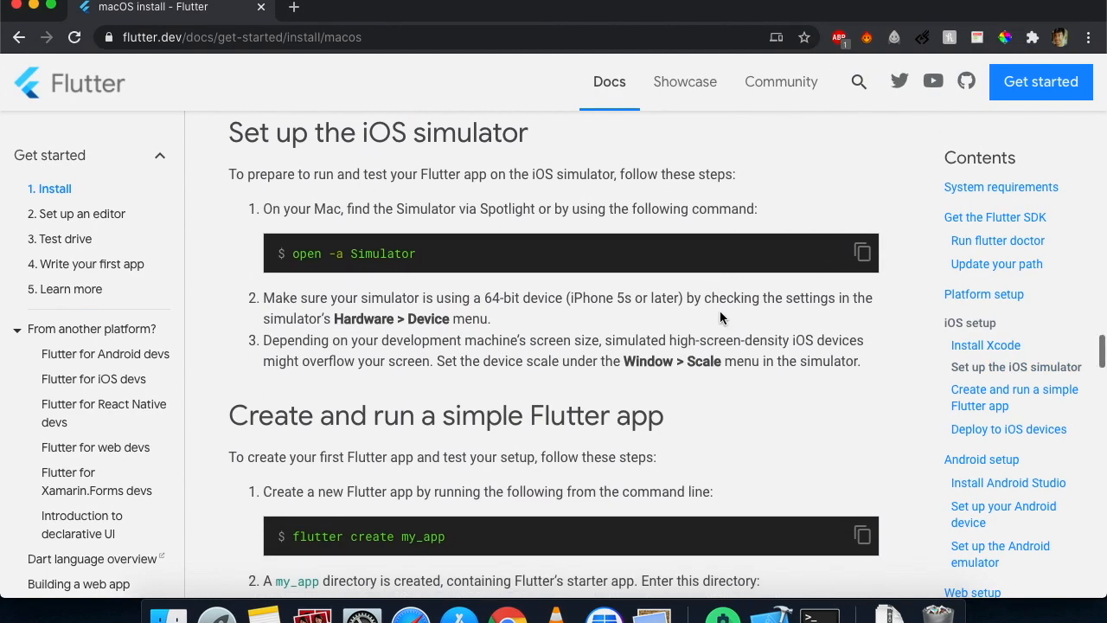
click(34, 6)
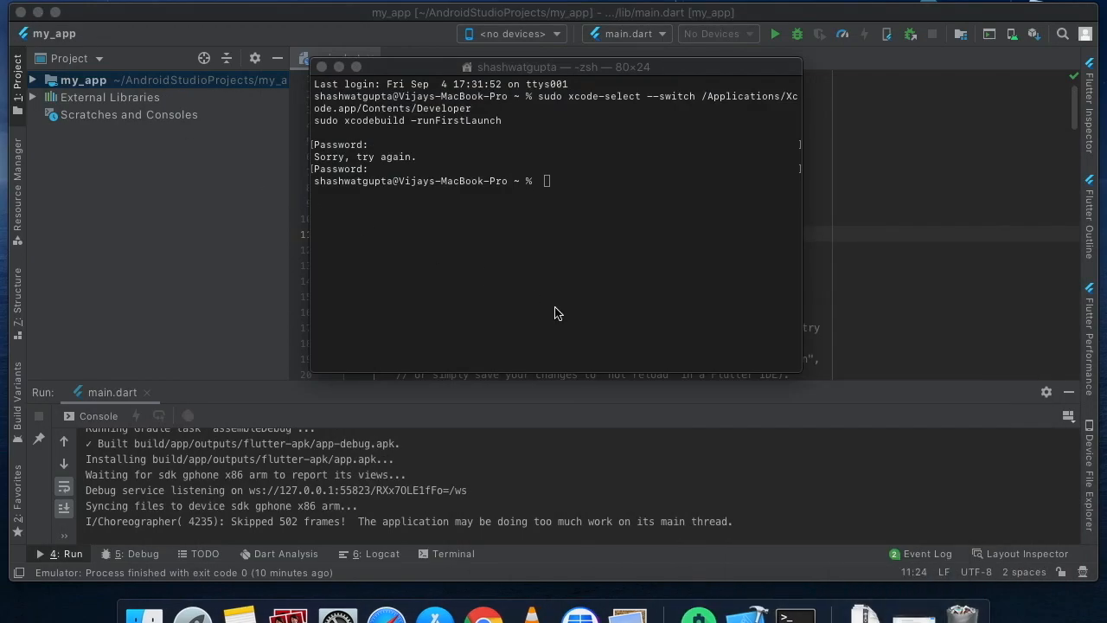
click(537, 226)
key(super+v)
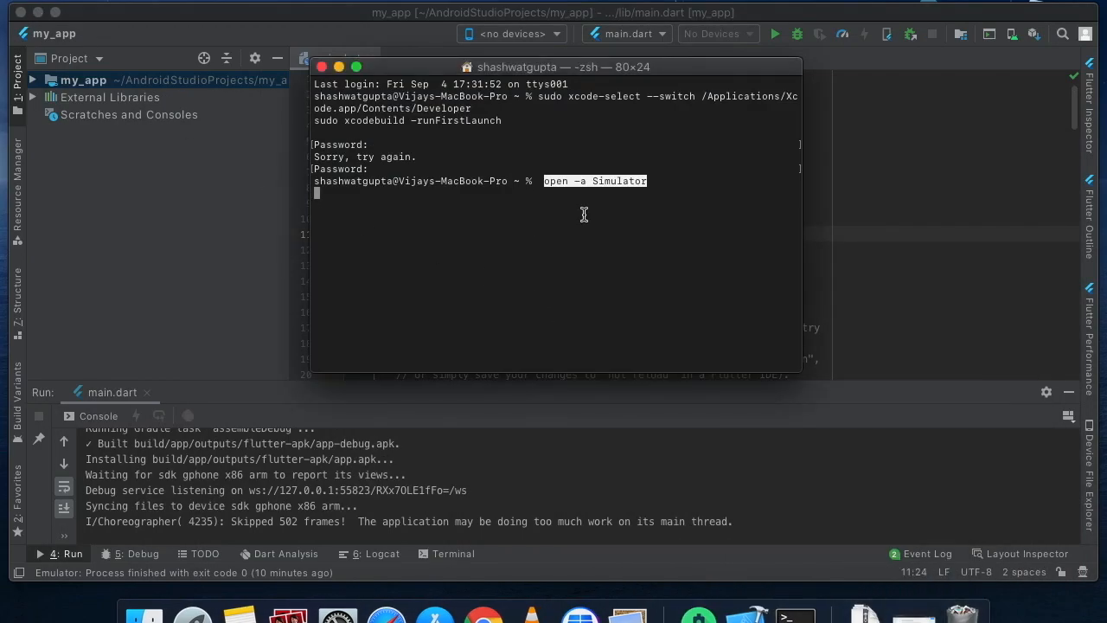
key(Return)
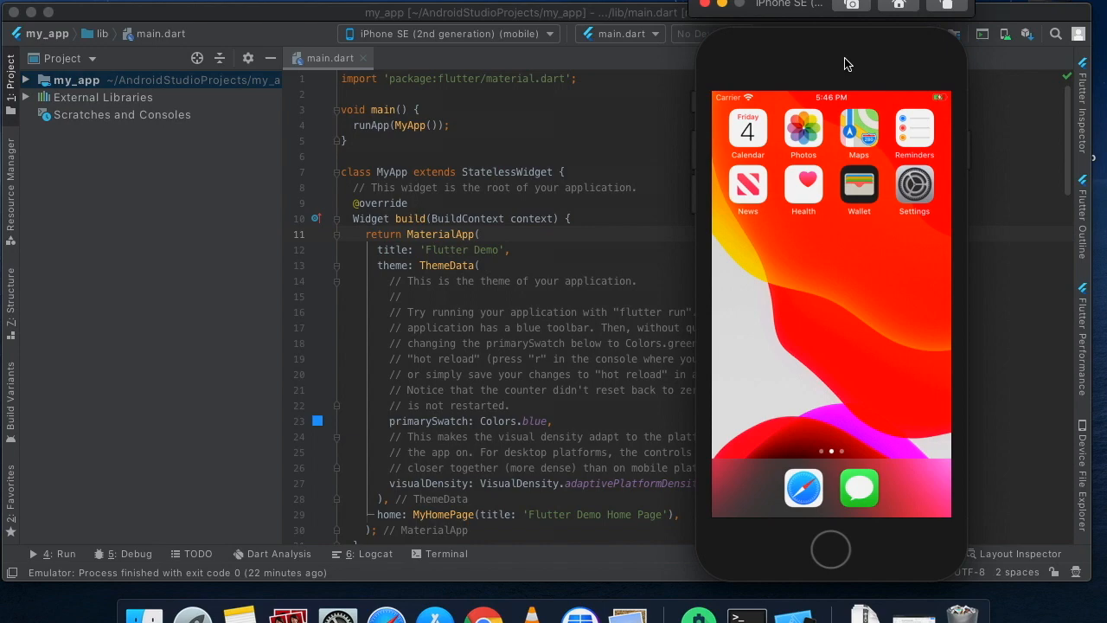
Step: Run main.dart from Android Studio on the iPhone SE (2nd generation) simulator and increment the demo app's counter seven times
drag(847, 64, 187, 18)
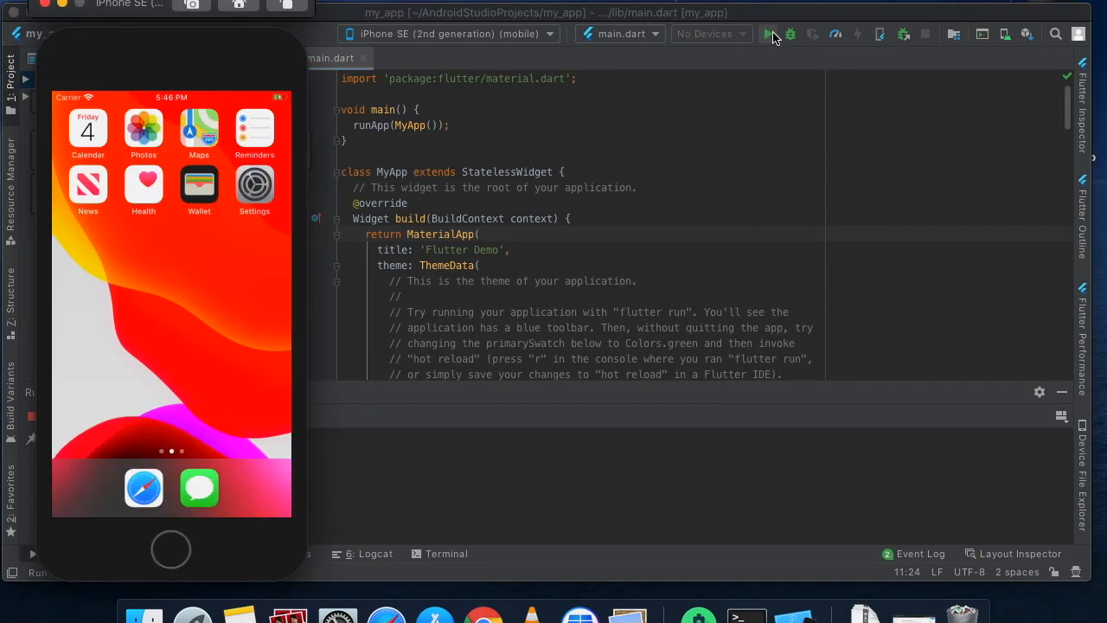
click(770, 35)
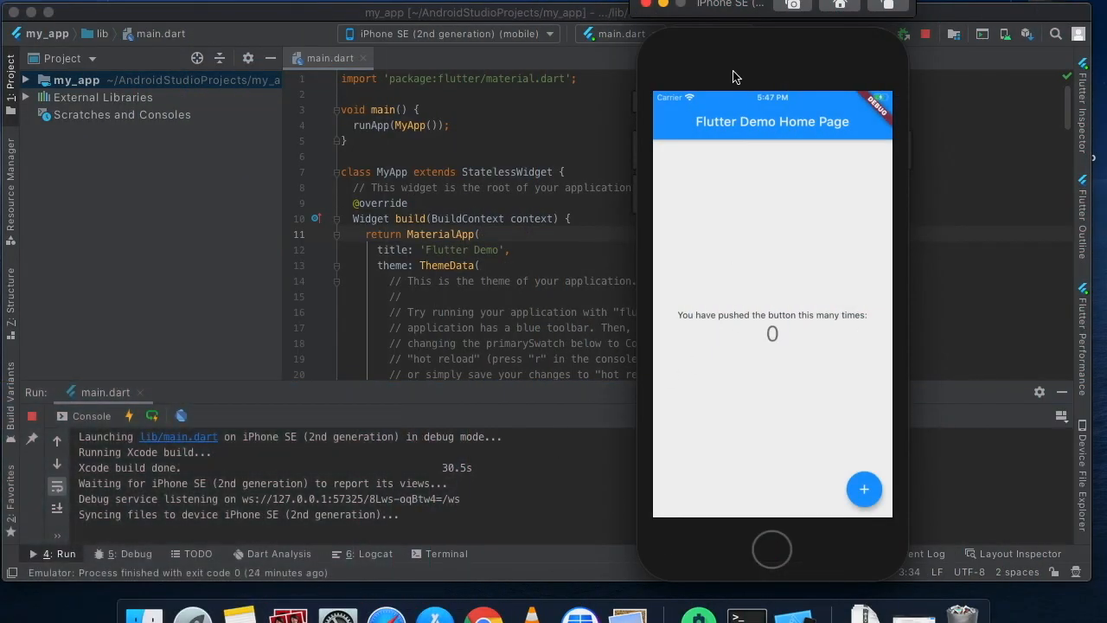
click(865, 489)
click(865, 489)
click(865, 490)
click(865, 490)
click(865, 490)
click(865, 489)
click(865, 490)
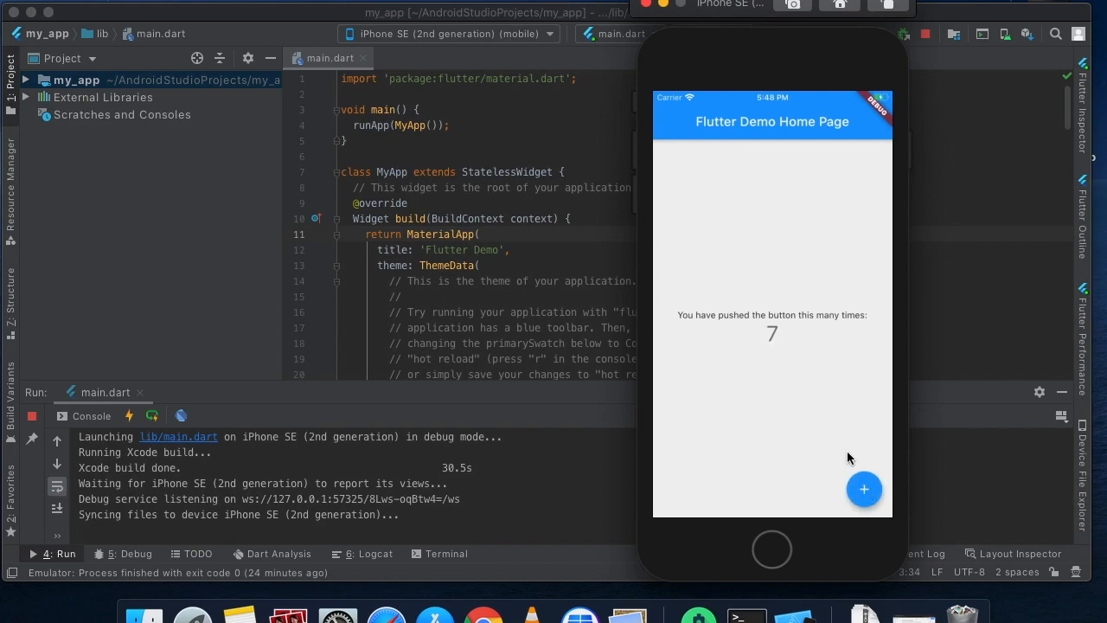